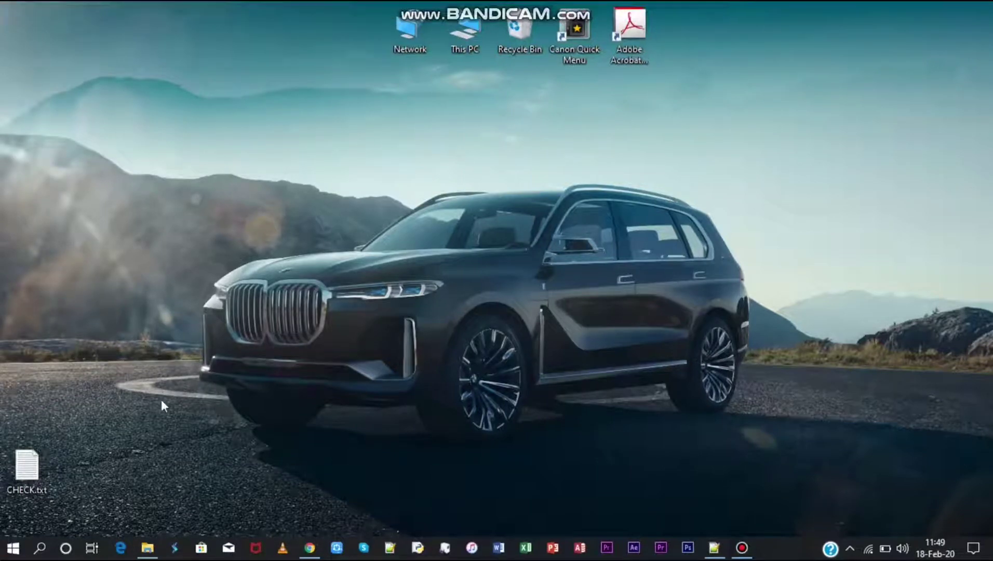
- Zip index.html, profile_pic.jpg and style.css from the anfasahamed.com folder into web.zip
left_click(147, 546)
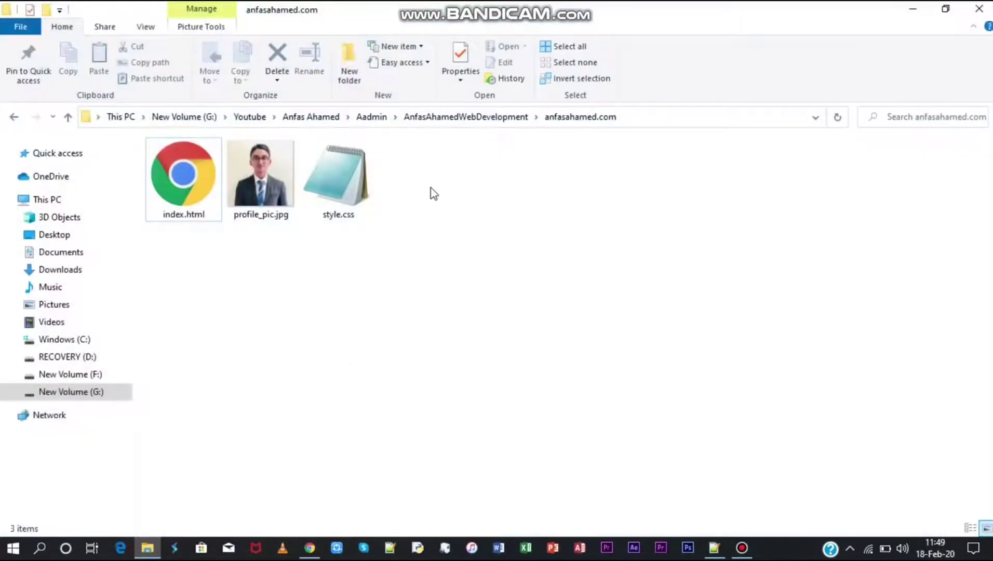
left_click_drag(429, 175, 178, 181)
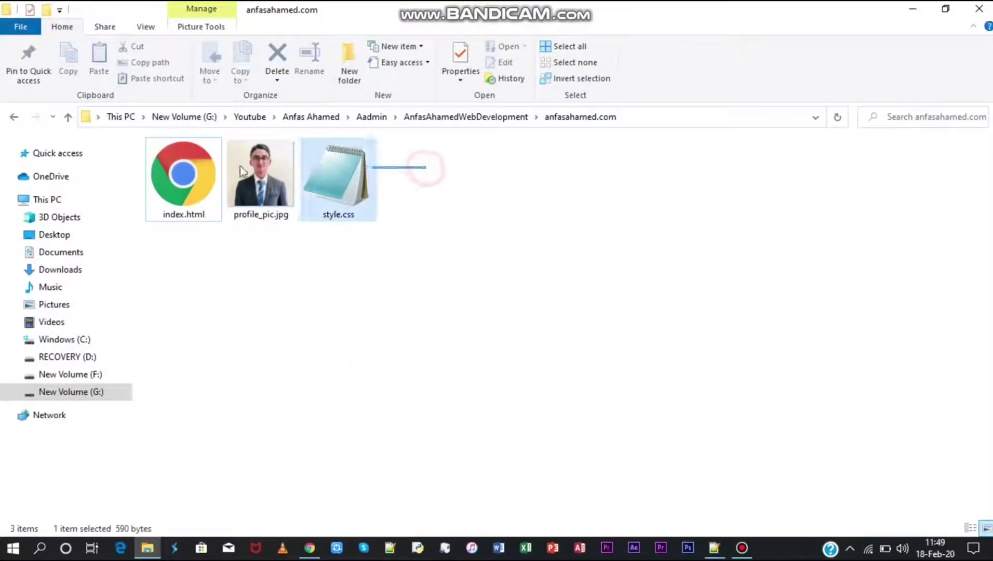
right_click(178, 181)
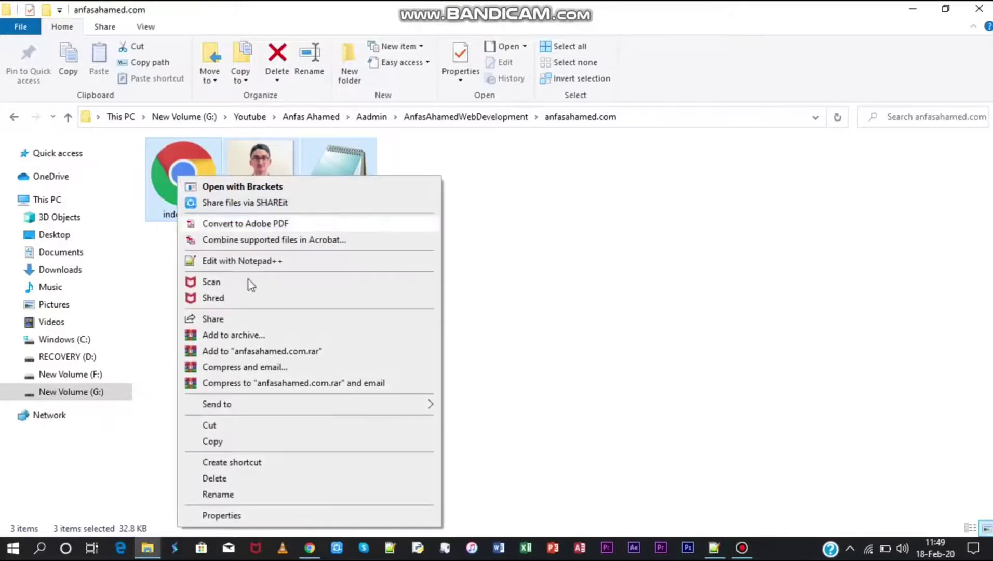
mouse_move(309, 404)
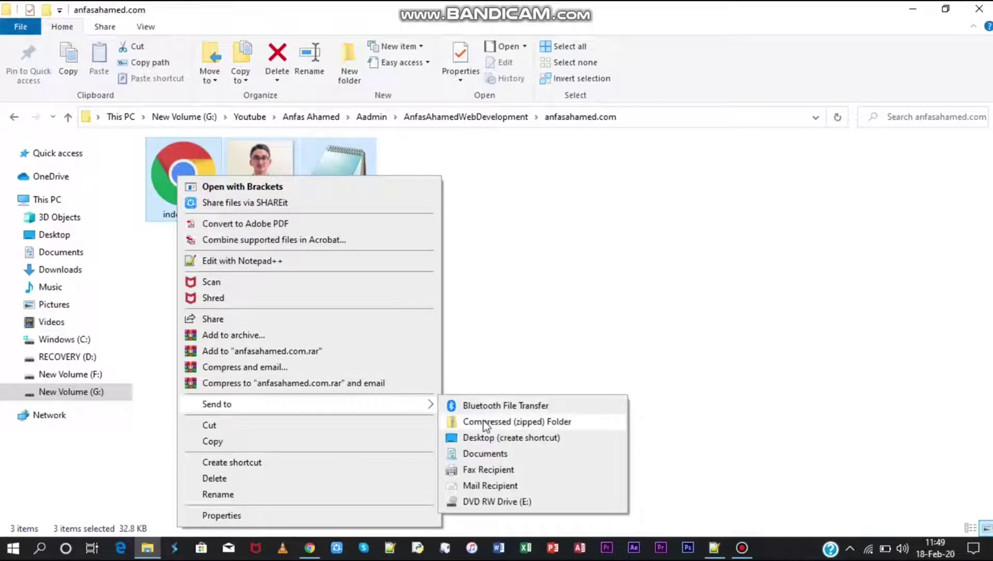
left_click(483, 422)
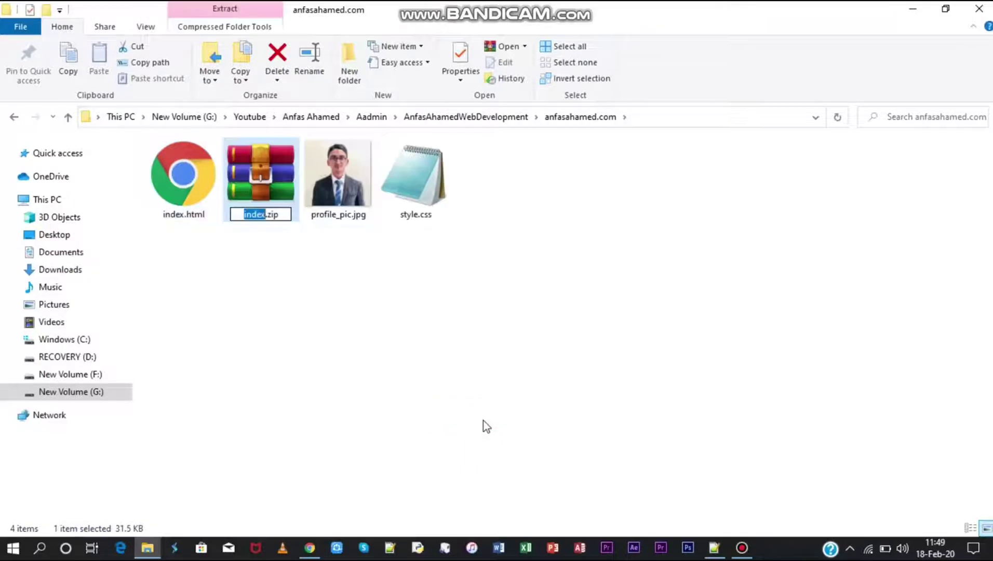
type("web")
key("Return")
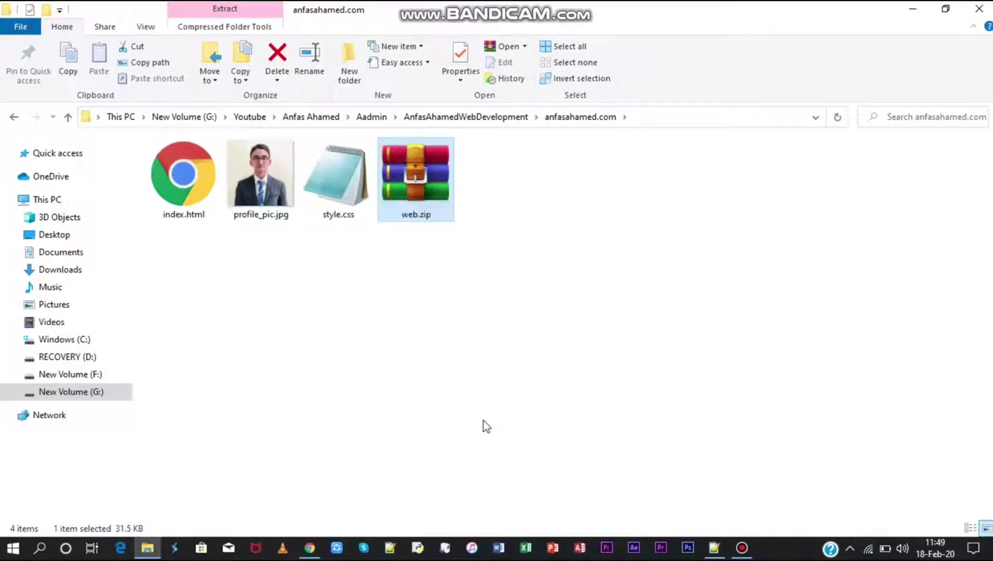
left_click(486, 426)
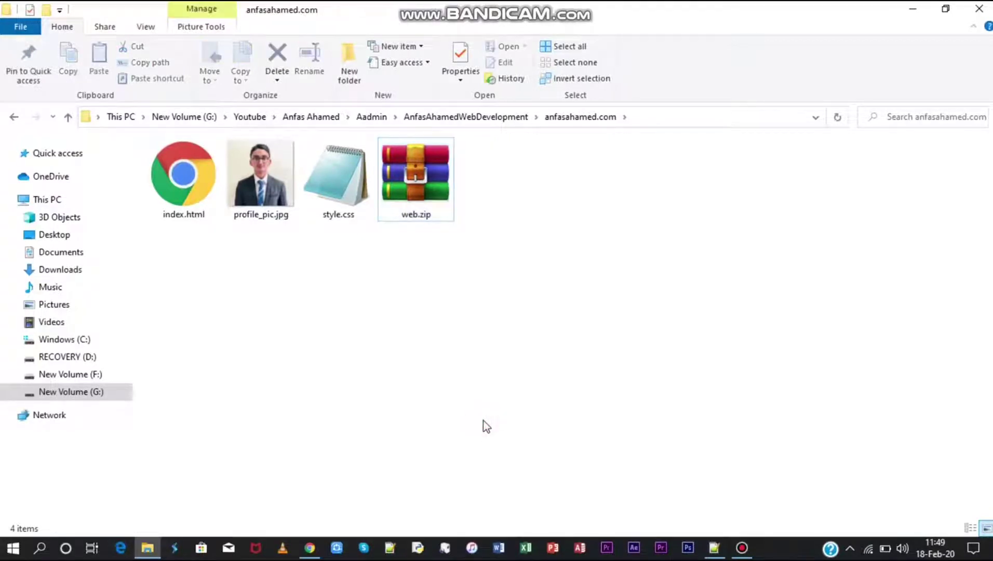
- Search Google for 'lanka host' in Chrome and open the lankahost.lk website
left_click(910, 15)
left_click(310, 548)
type("lank")
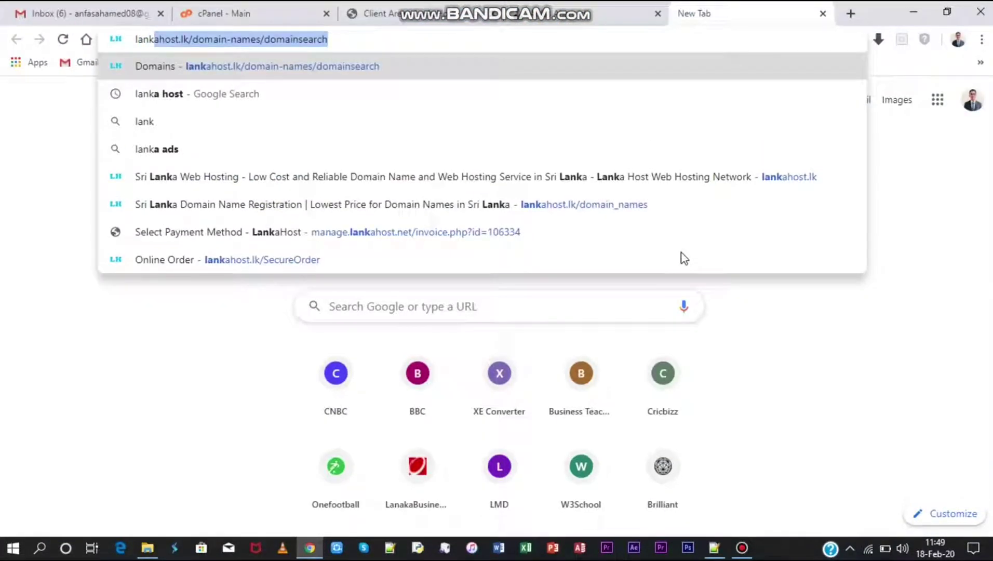
key("Down")
key("Return")
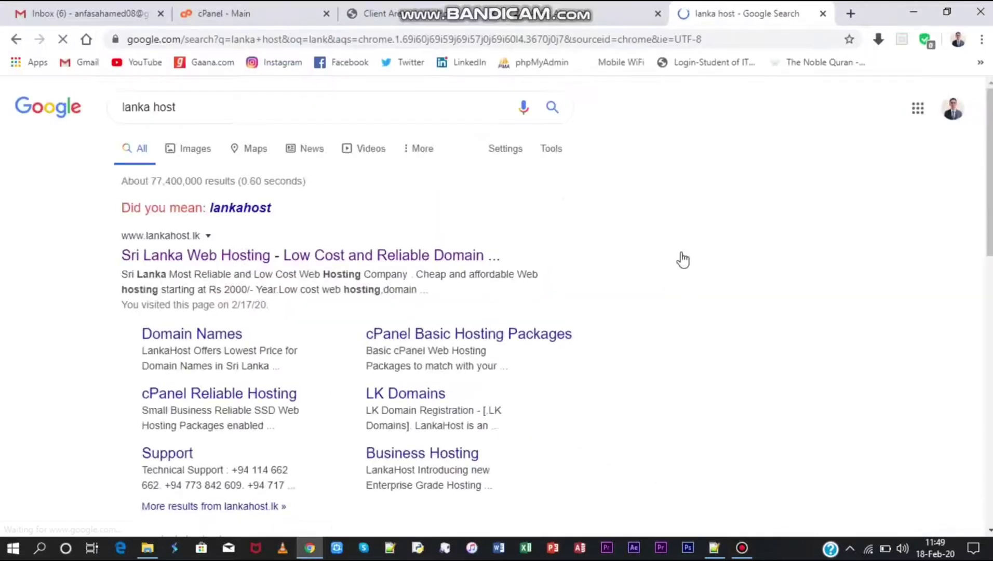
left_click(376, 255)
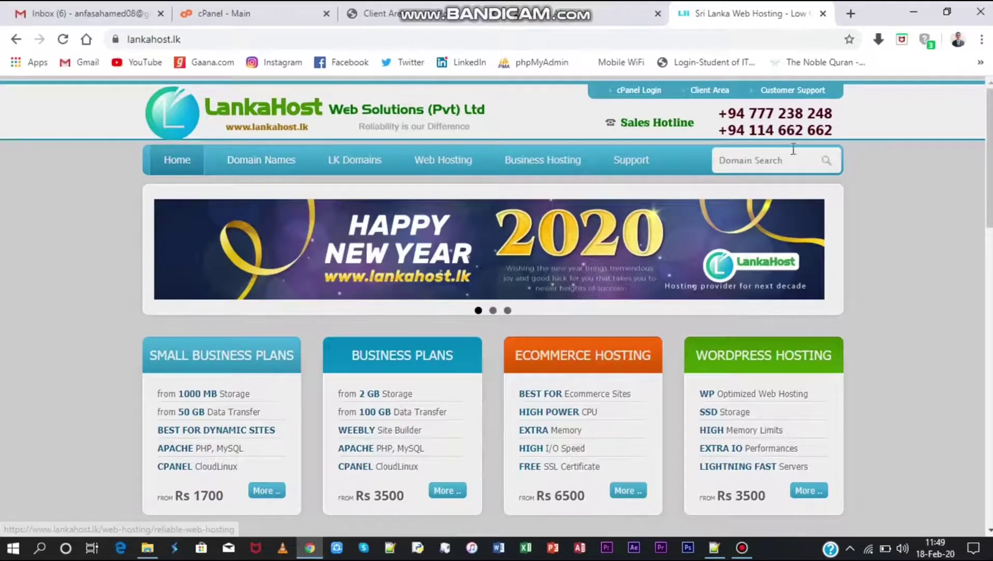
- Run a LankaHost domain search for anfasahamed.com
left_click(788, 156)
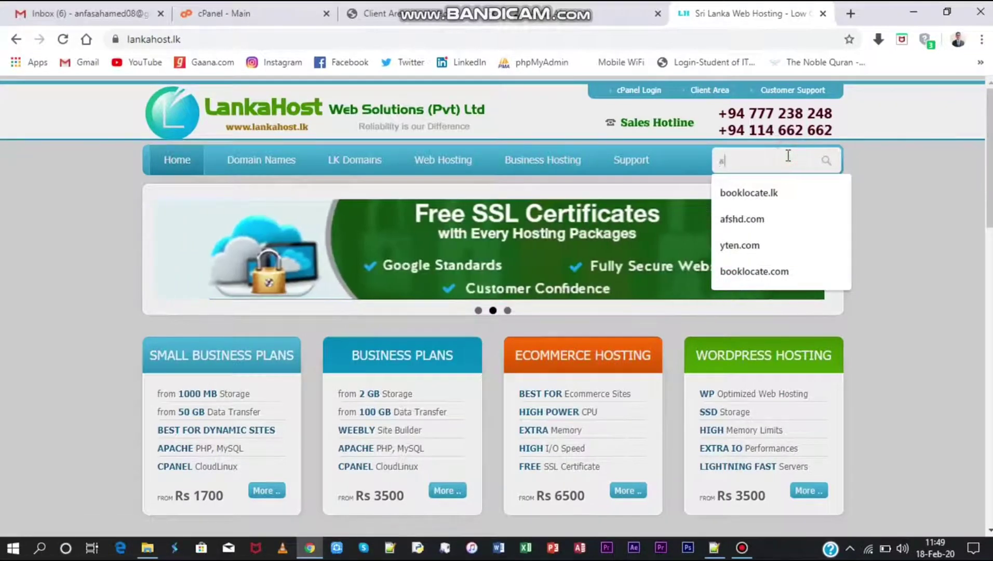
type("anfasaham")
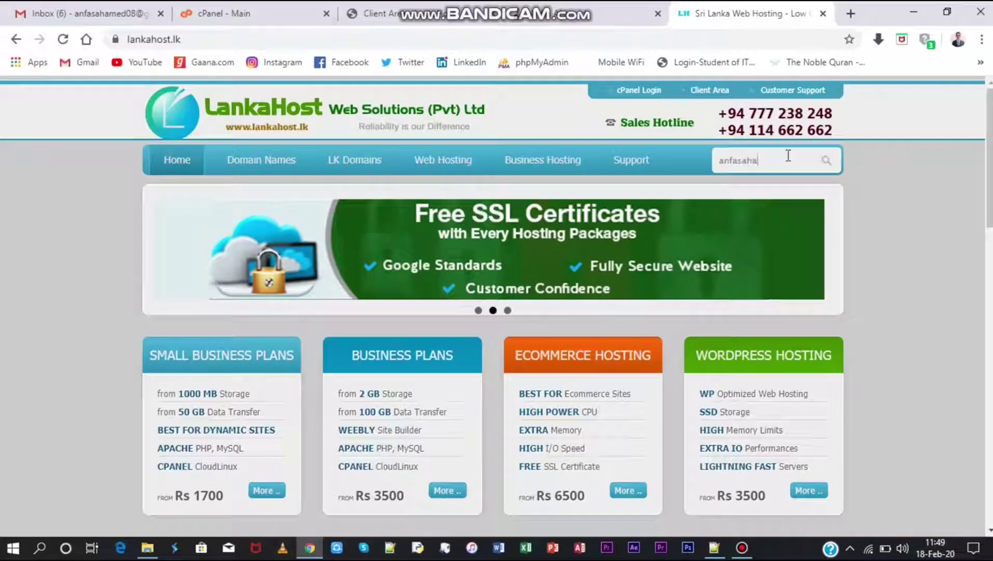
type("ed.com")
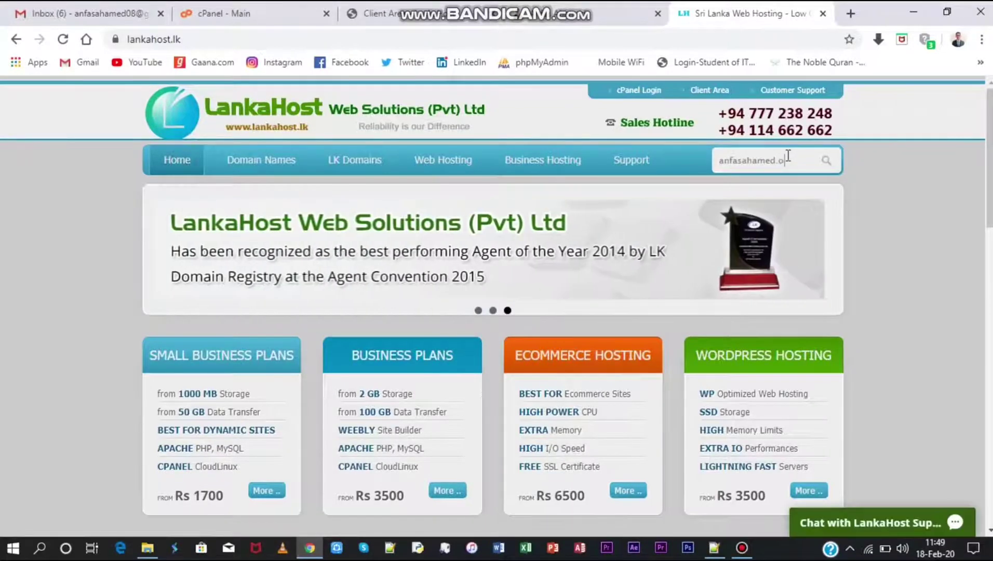
left_click(829, 161)
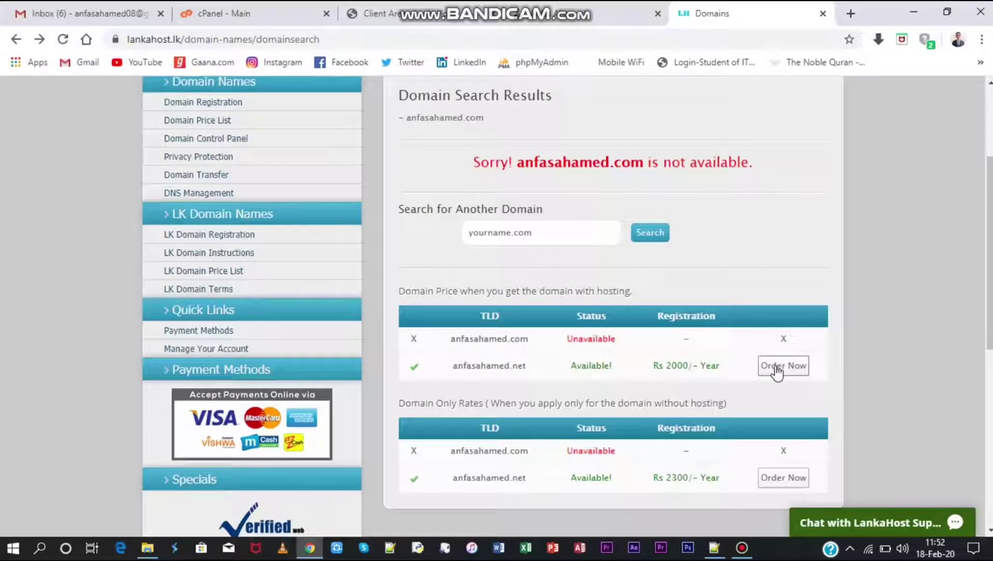
- Order anfasahamed.net as Domain & Hosting with the 1000 MB SOLO plan for one year
left_click(777, 370)
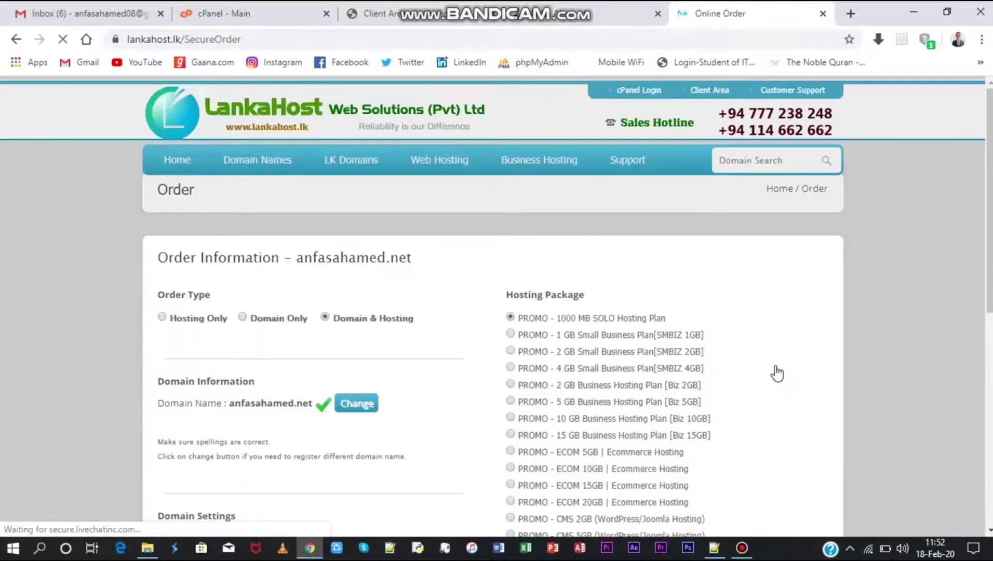
scroll(989, 231, "down", 2)
scroll(989, 231, "down", 2)
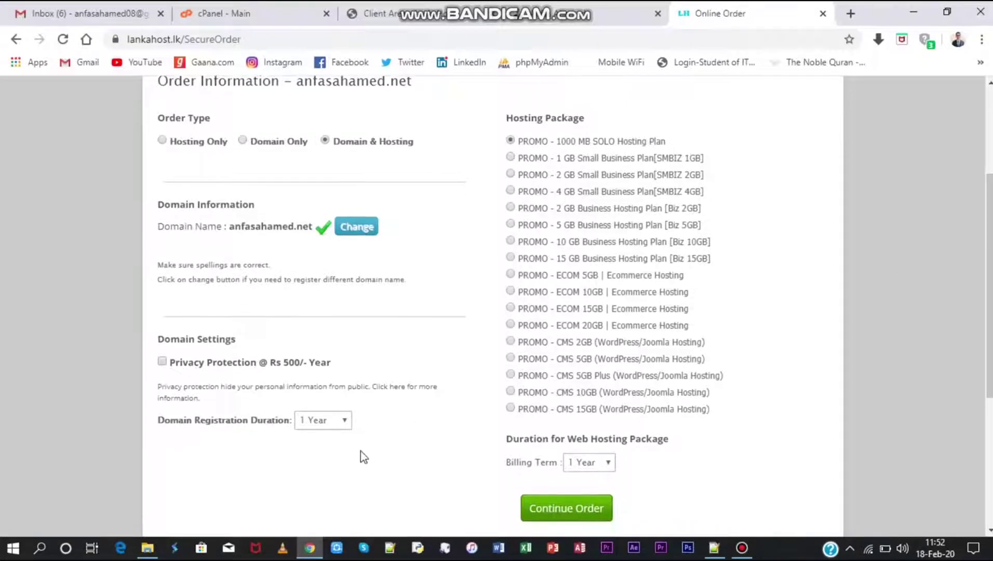
- Continue to the order confirmation page and fill the customer name from a saved suggestion
left_click(585, 508)
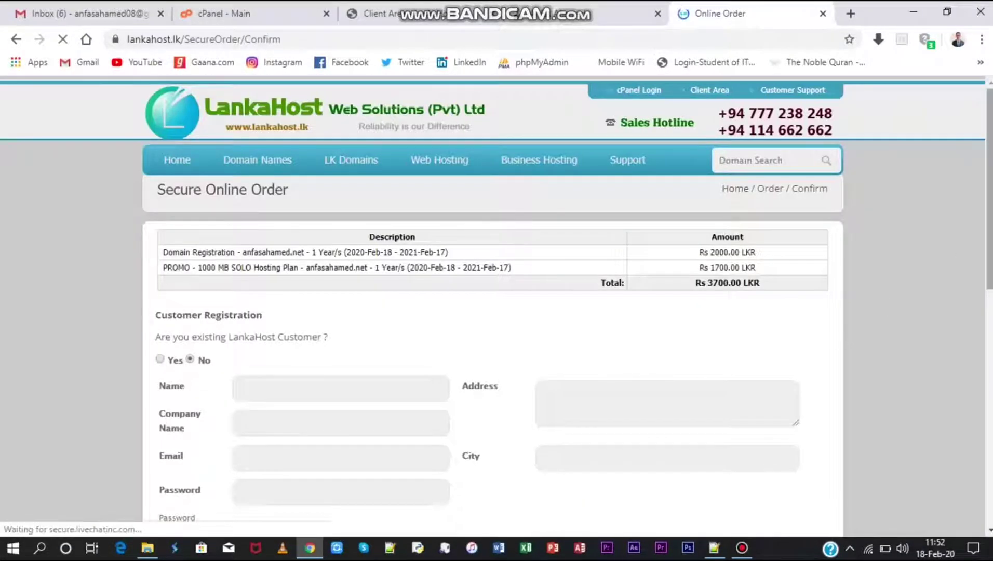
scroll(254, 185, "down", 3)
scroll(255, 186, "down", 2)
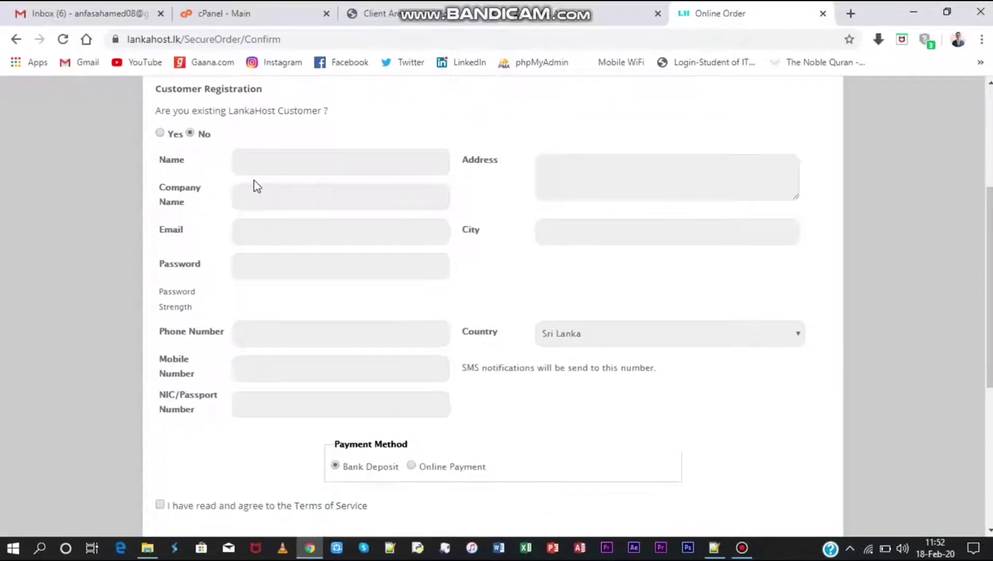
left_click(255, 165)
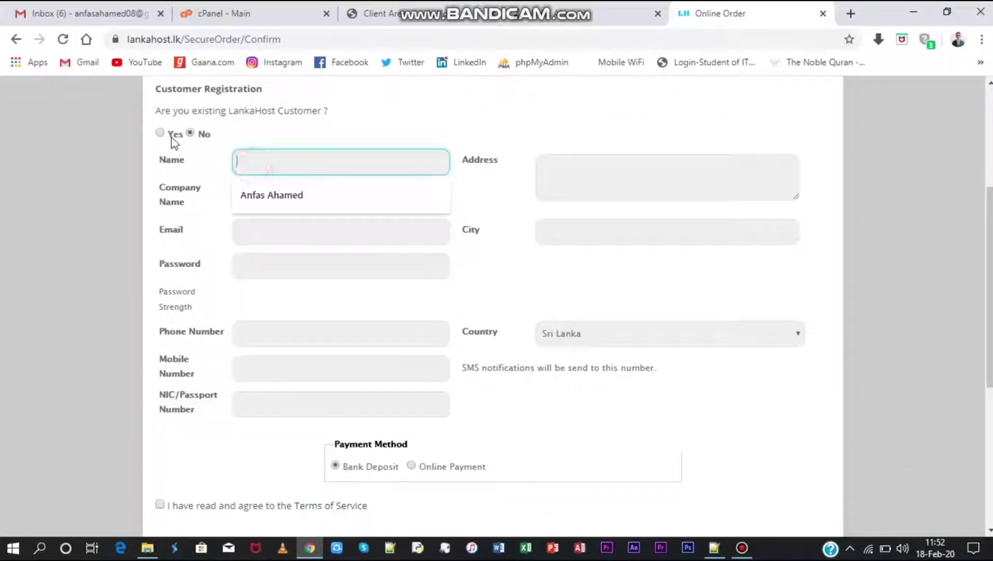
left_click(244, 200)
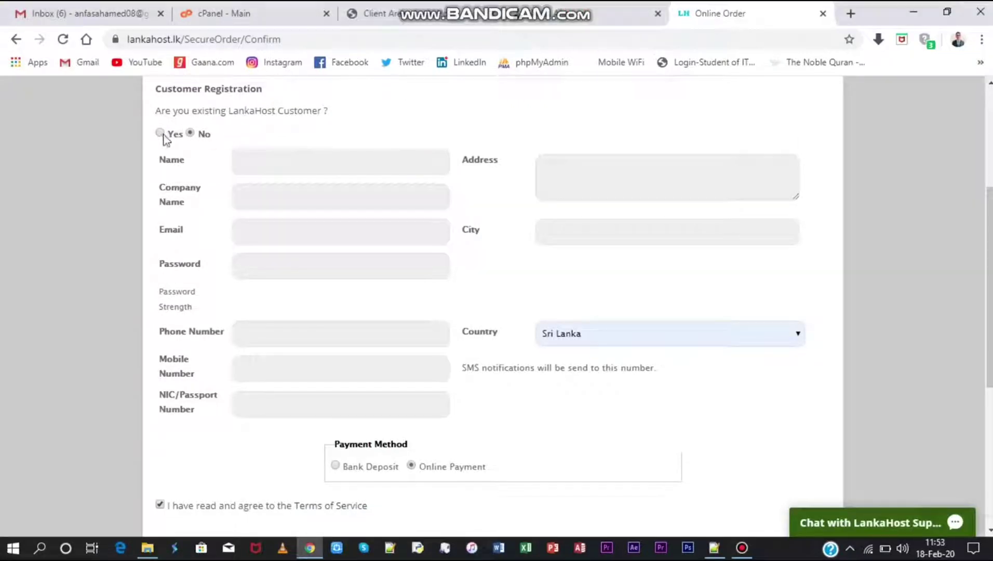
- Order as an existing customer with registered email and PIN, then complete the order
left_click(161, 134)
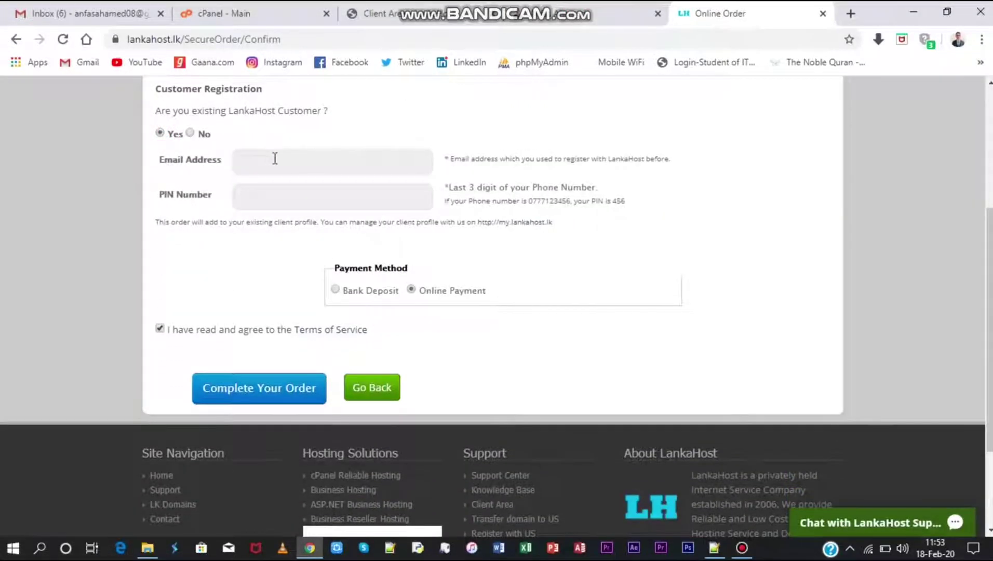
left_click(275, 158)
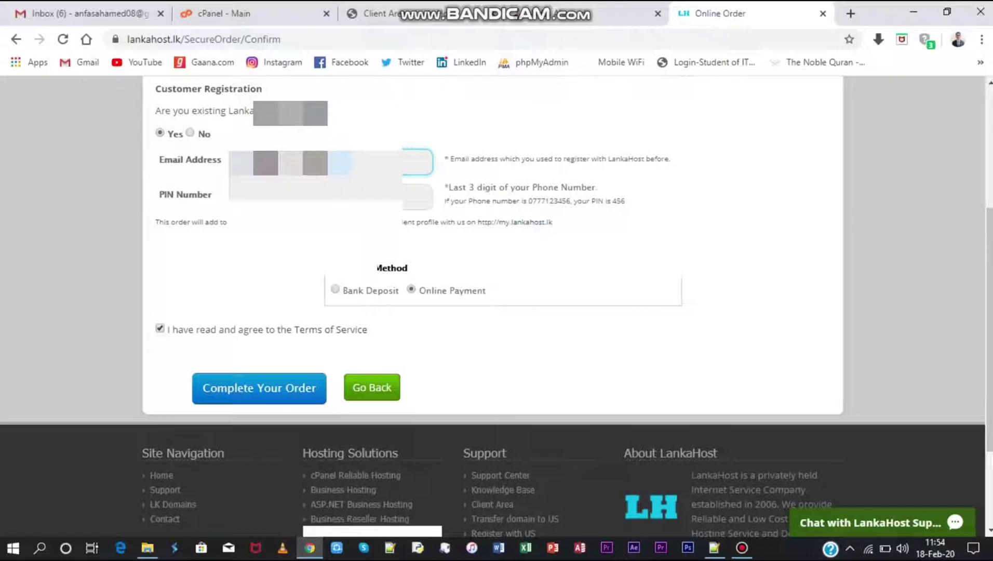
key("Tab")
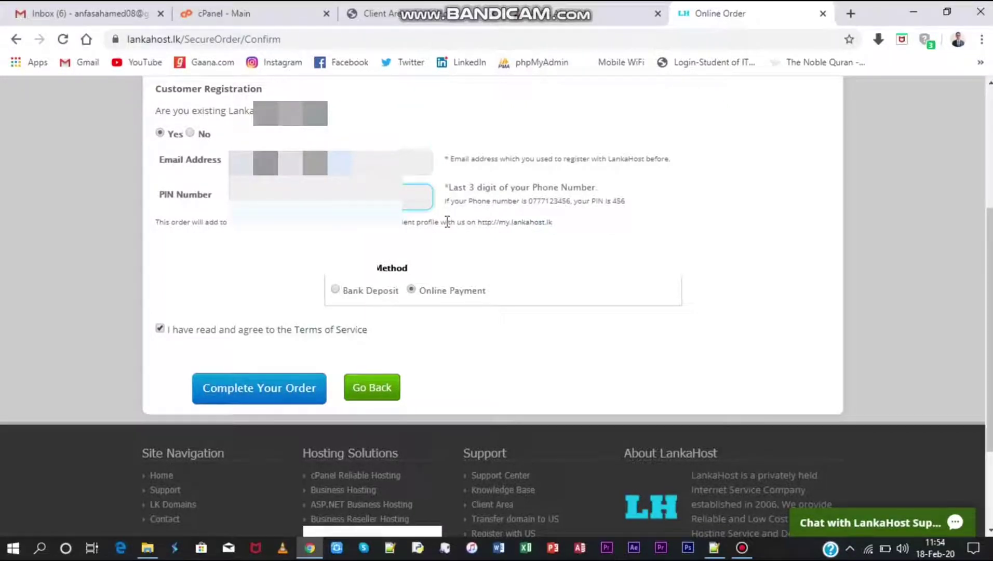
left_click(269, 398)
left_click(270, 397)
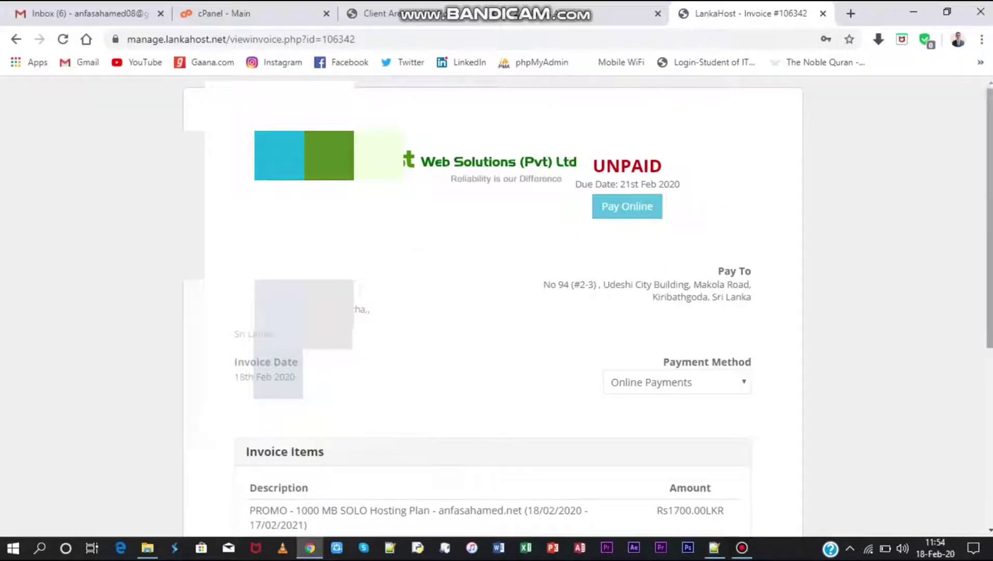
left_click_drag(989, 190, 989, 257)
scroll(493, 307, "down", 3)
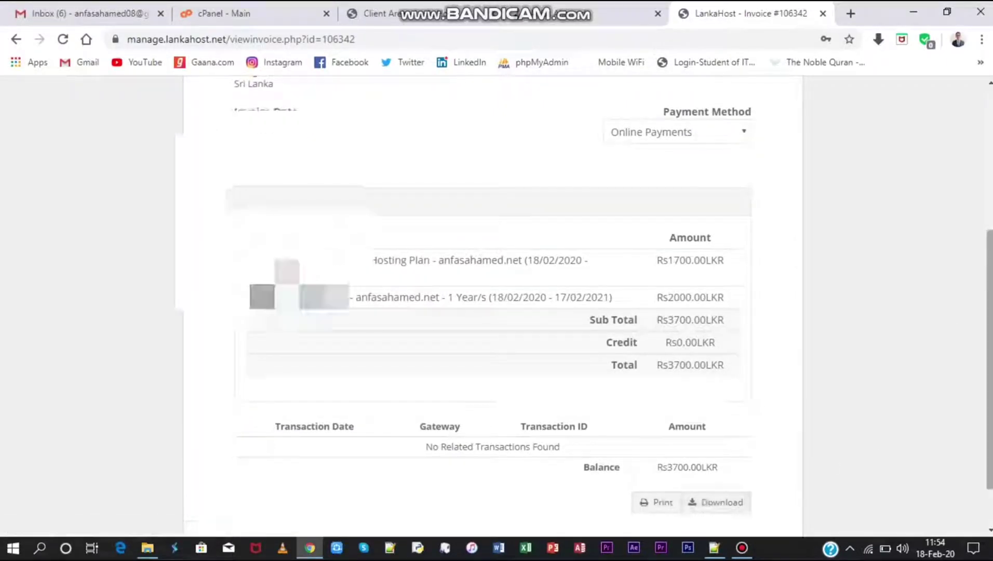
scroll(985, 291, "up", 3)
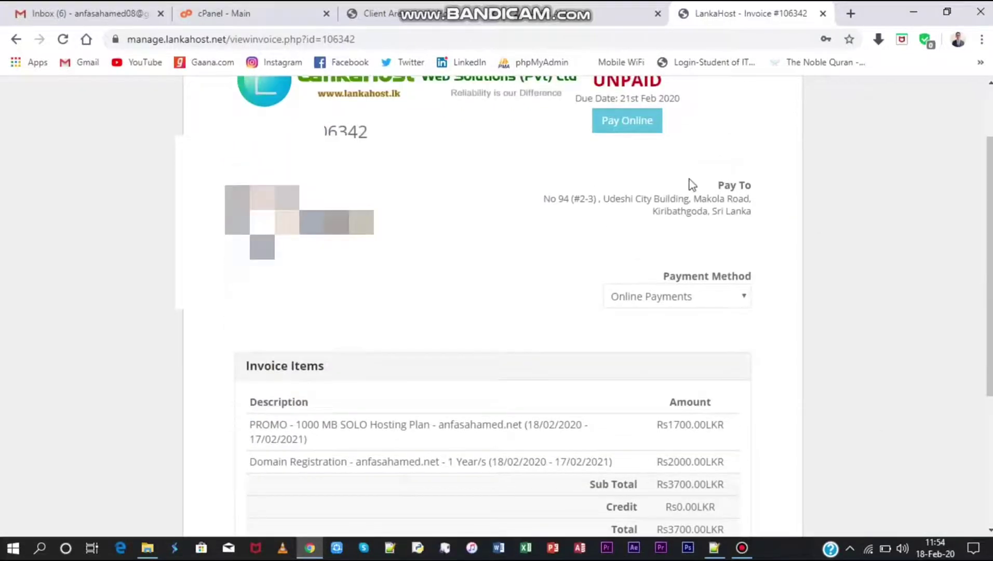
left_click(626, 126)
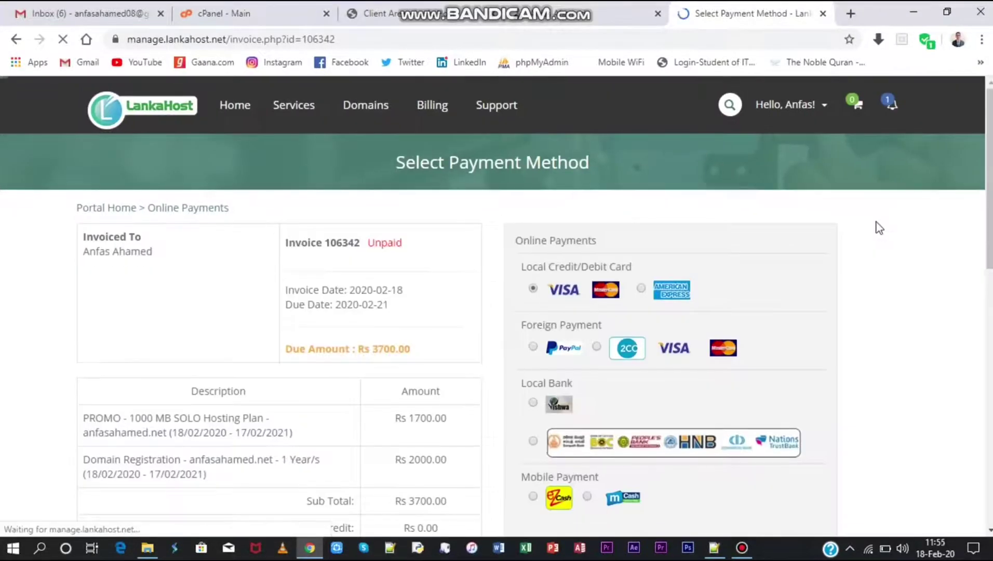
scroll(878, 228, "down", 3)
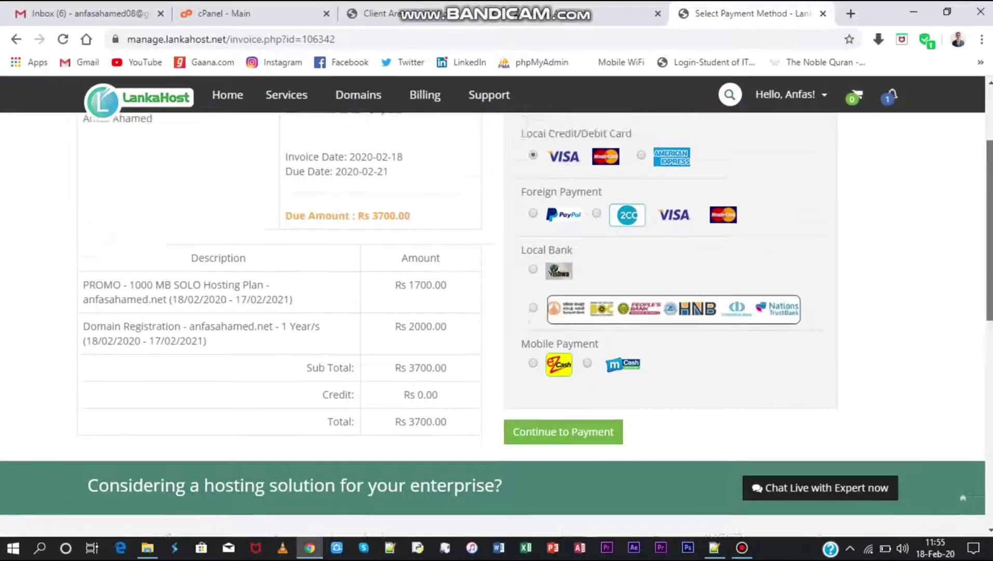
scroll(542, 192, "up", 1)
left_click(533, 189)
left_click(588, 465)
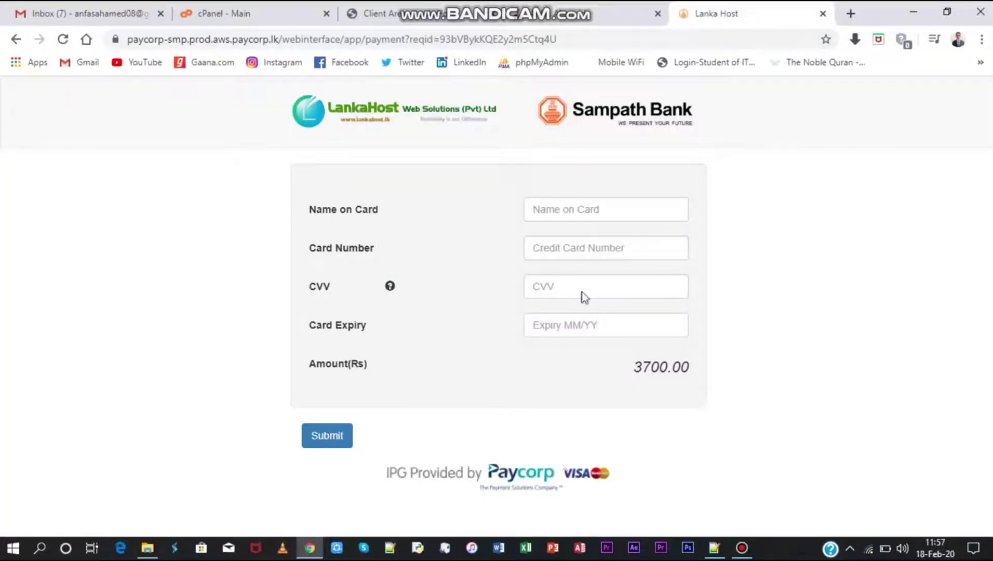
- Fill in the name on card, card number and CVV on the Paycorp payment form
left_click(553, 212)
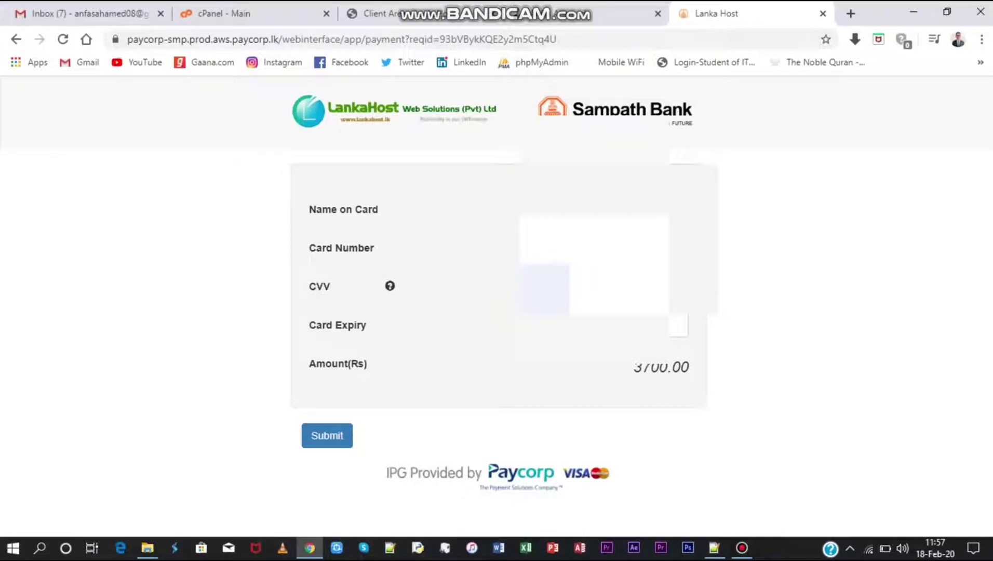
key("Return")
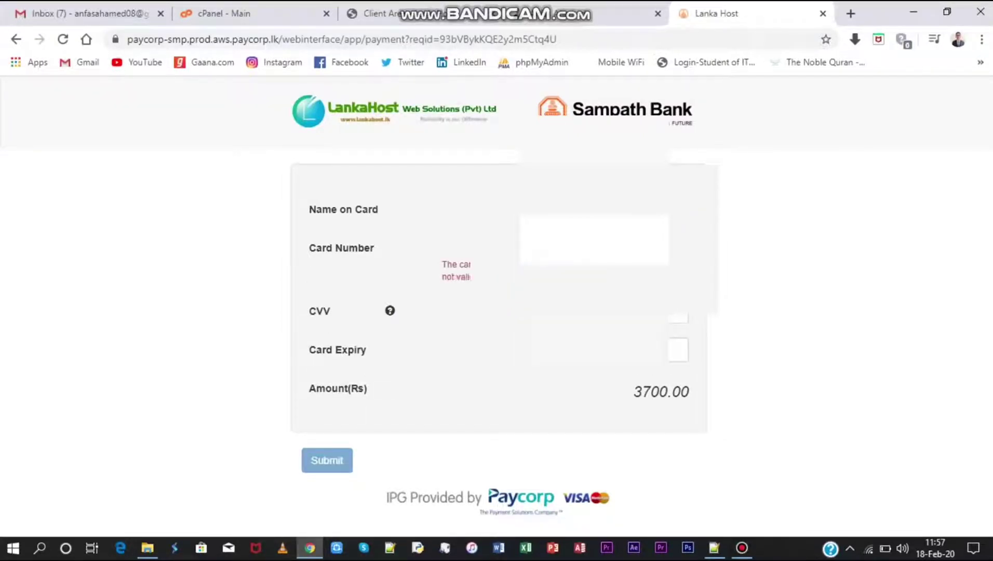
key("Tab")
left_click(343, 438)
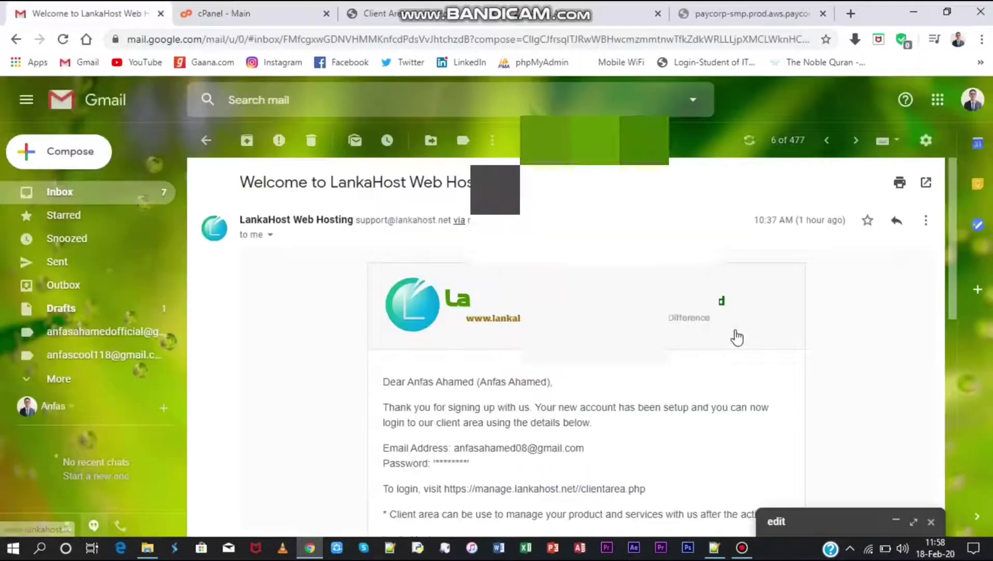
left_click(826, 140)
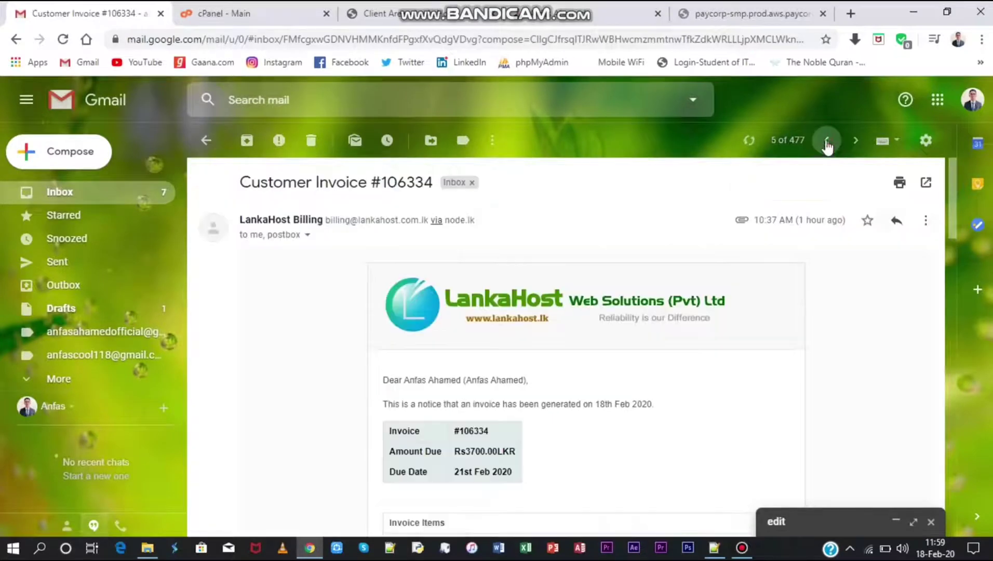
scroll(956, 263, "down", 4)
scroll(961, 318, "down", 5)
mouse_move(961, 318)
left_mouse_down()
mouse_move(974, 445)
mouse_move(971, 362)
mouse_move(970, 402)
left_mouse_up()
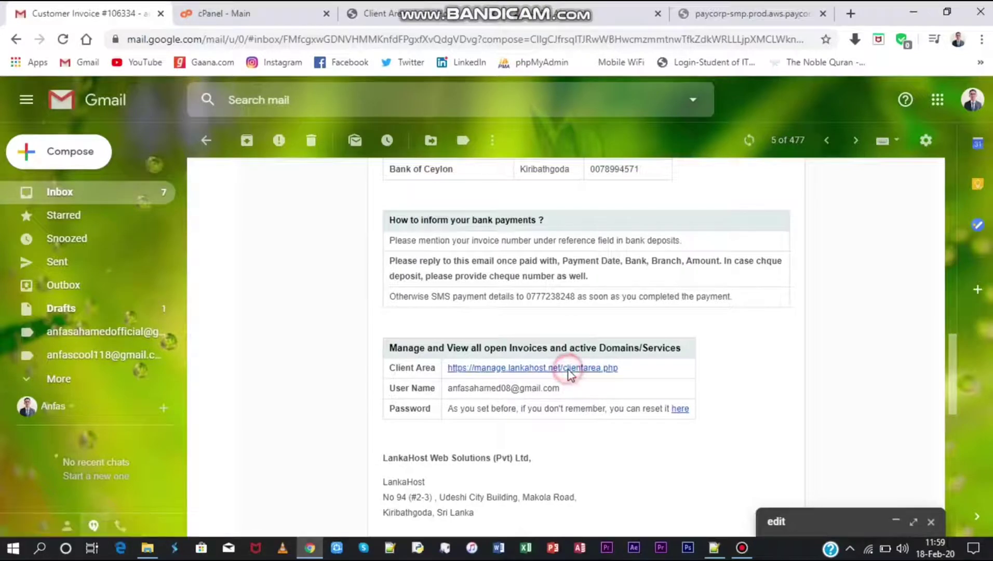
left_click(568, 370)
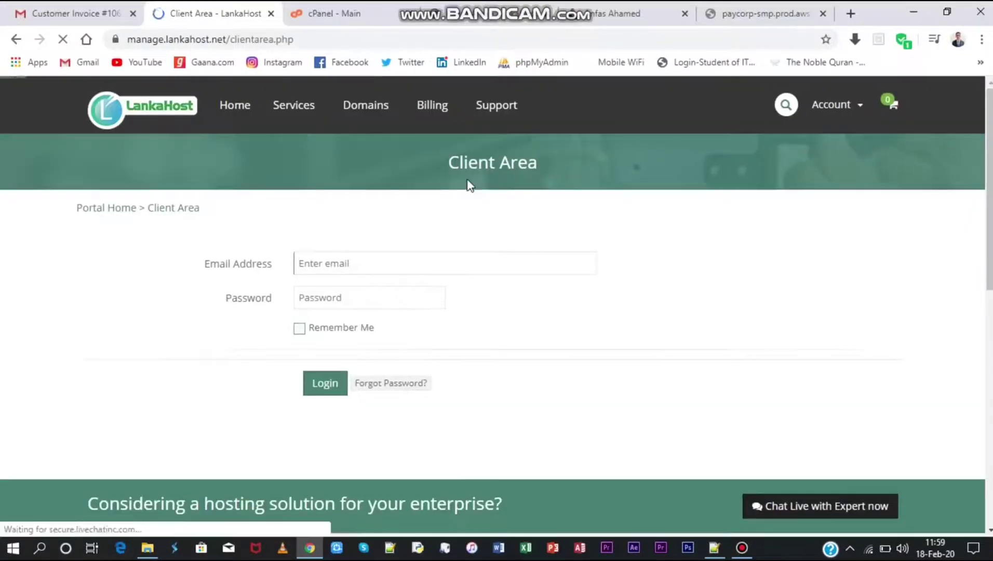
- Log in to the LankaHost Client Area with the saved email and password
left_click(386, 263)
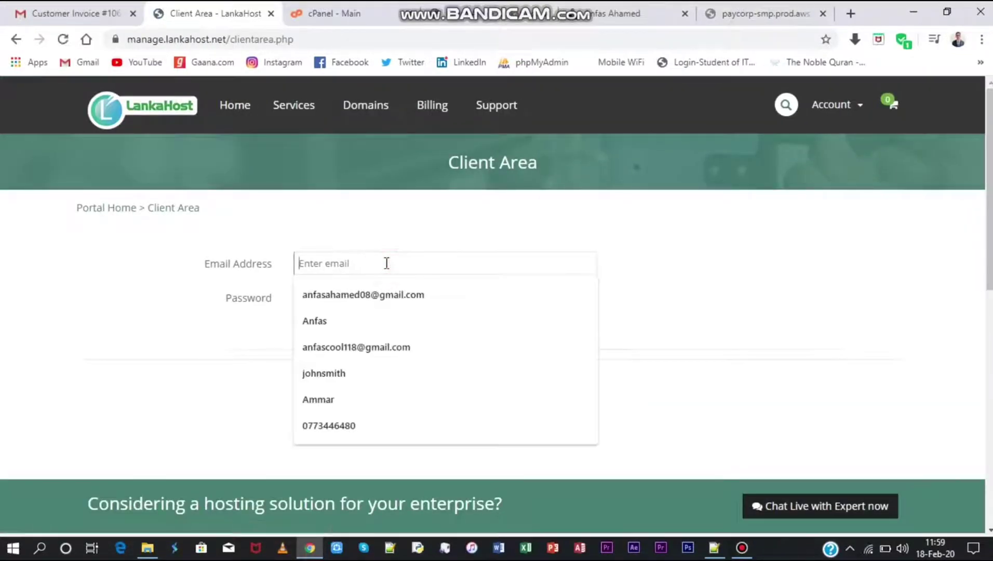
left_click(386, 289)
left_click(369, 296)
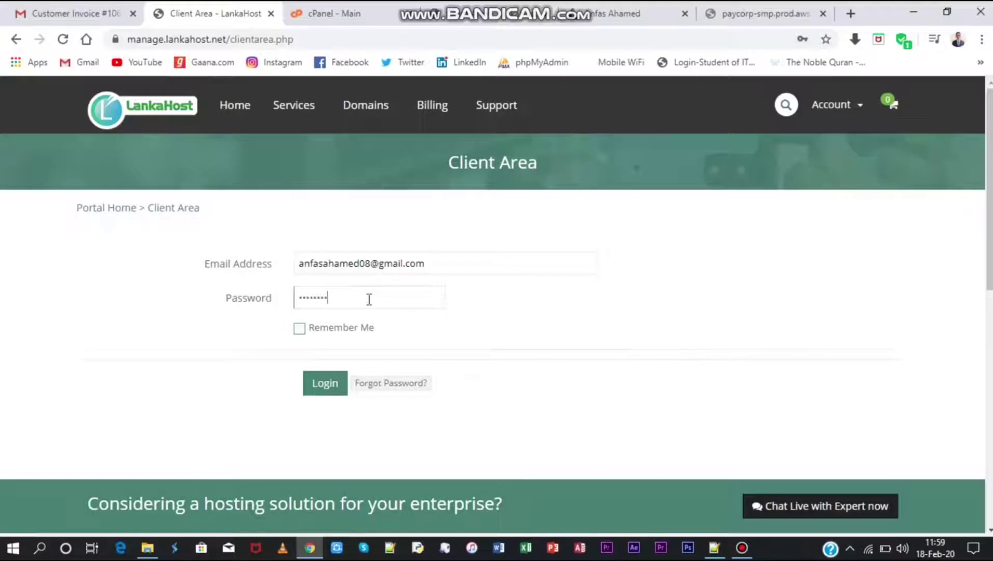
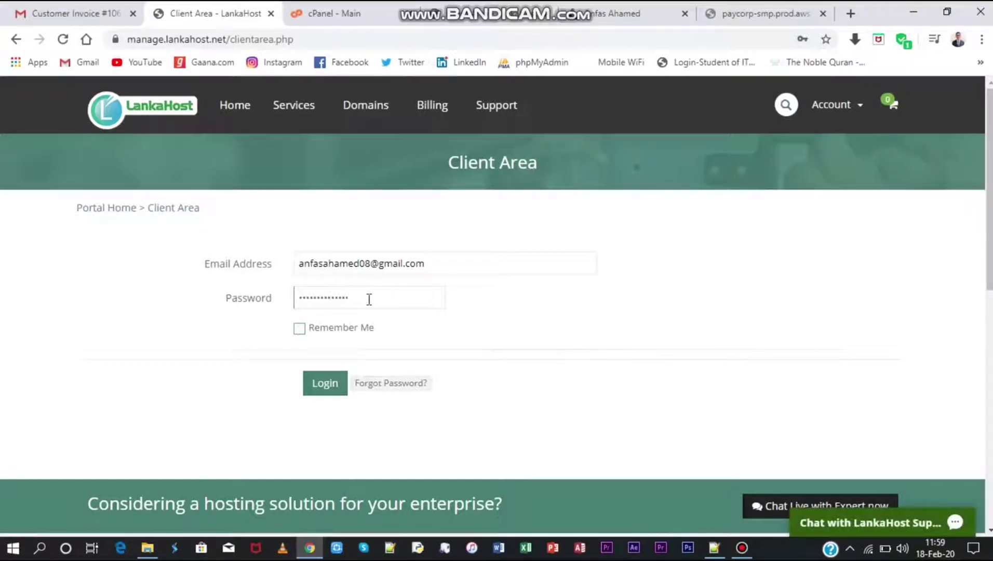
key("Return")
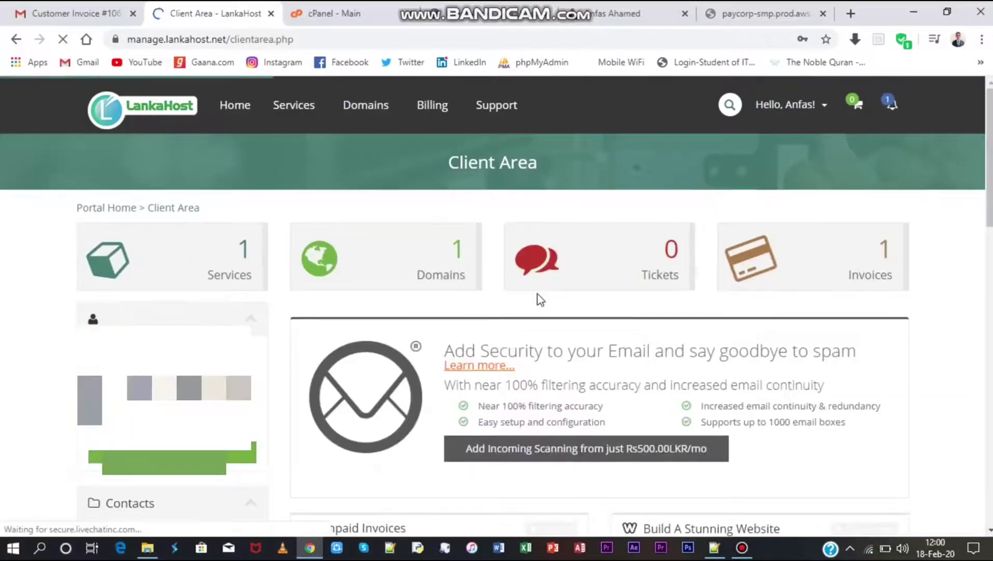
left_click(809, 285)
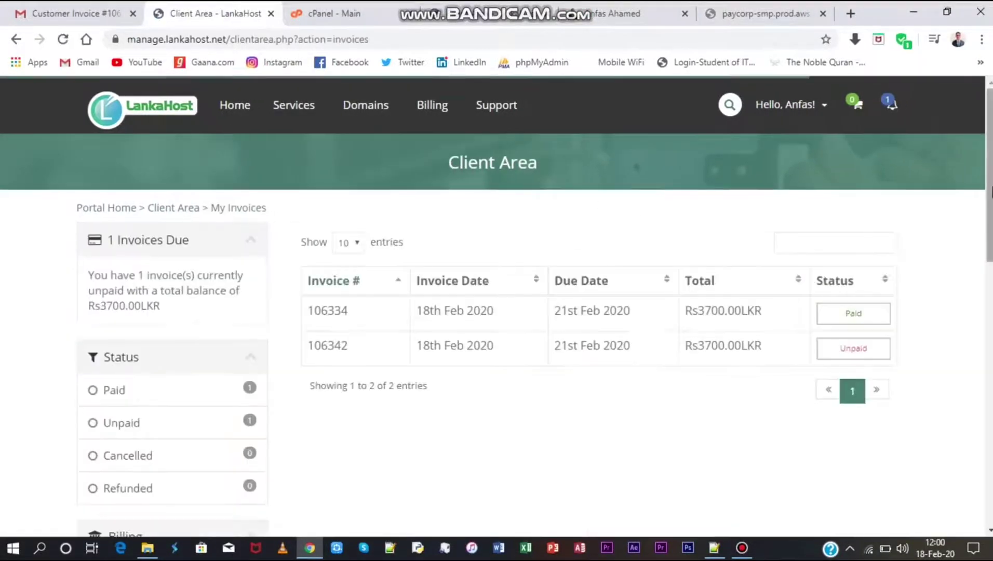
scroll(831, 281, "down", 2)
scroll(847, 275, "up", 1)
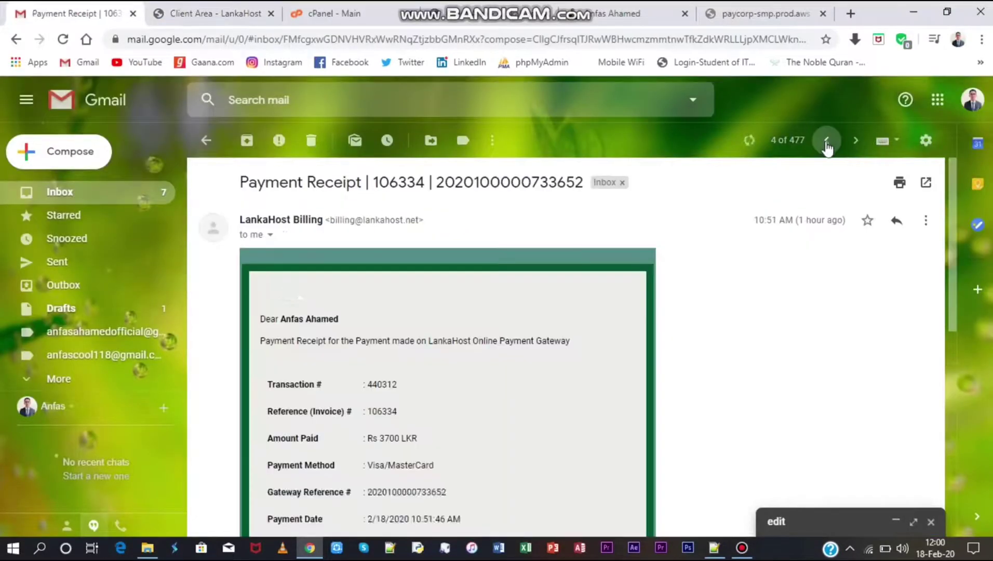
- Step through the payment confirmation email in Gmail to the Web Hosting Account email
left_click(827, 141)
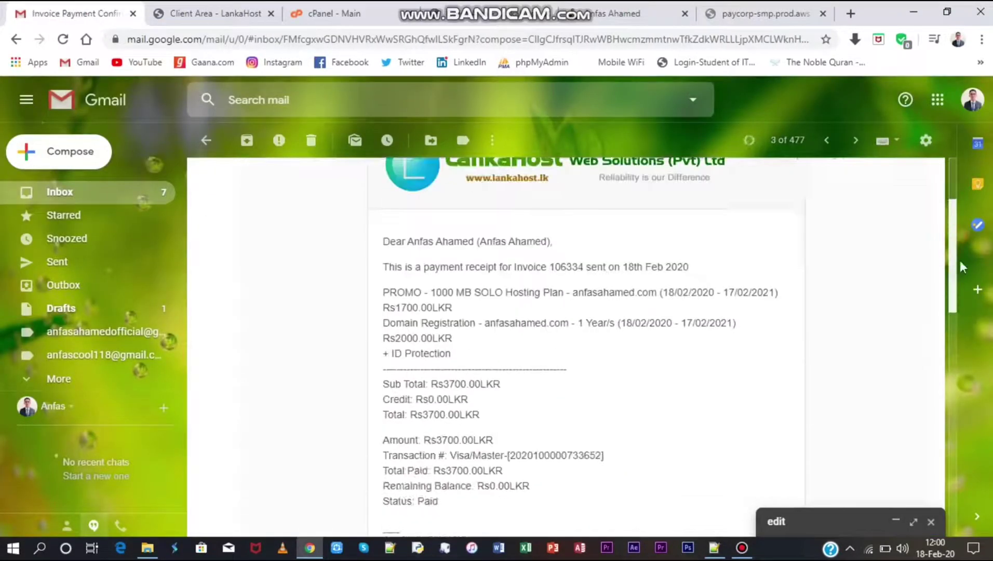
scroll(623, 338, "down", 10)
scroll(623, 337, "up", 10)
left_click(827, 141)
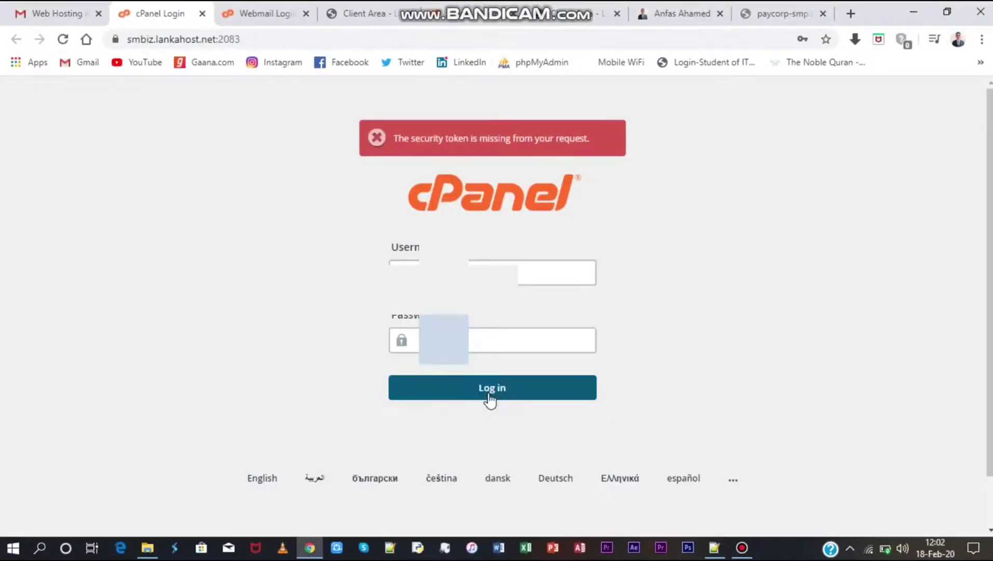
- Log in to the anfasahamed.com cPanel hosting account to reach its dashboard
left_click(490, 397)
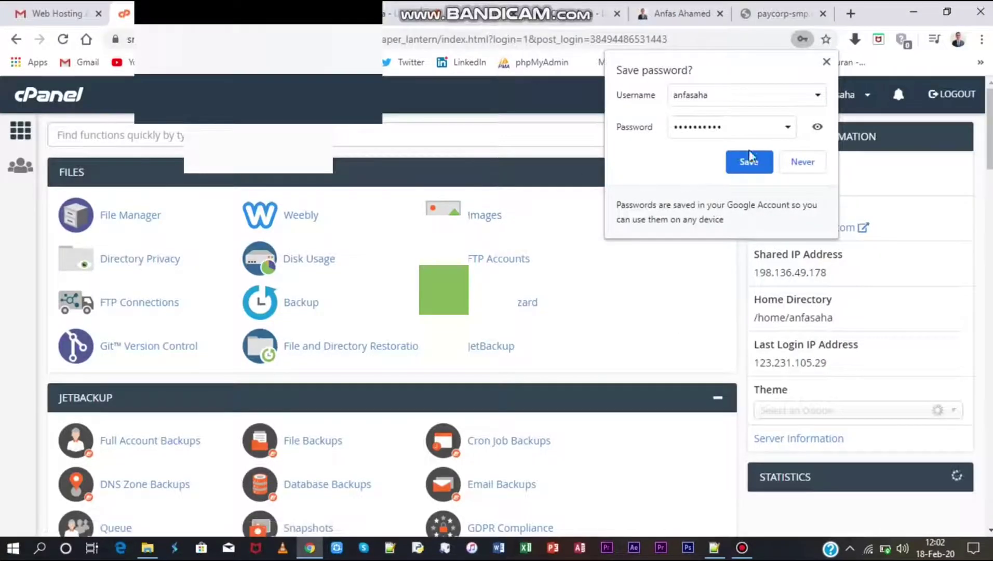
- Skip saving the password, then upload web.zip from the G:\Youtube project folder into public_html
left_click(826, 62)
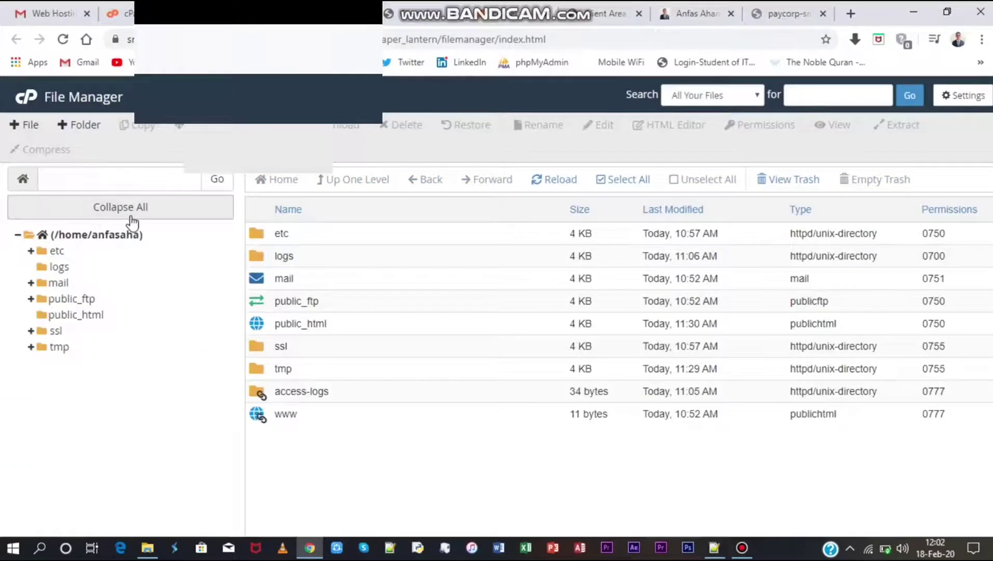
left_click(65, 317)
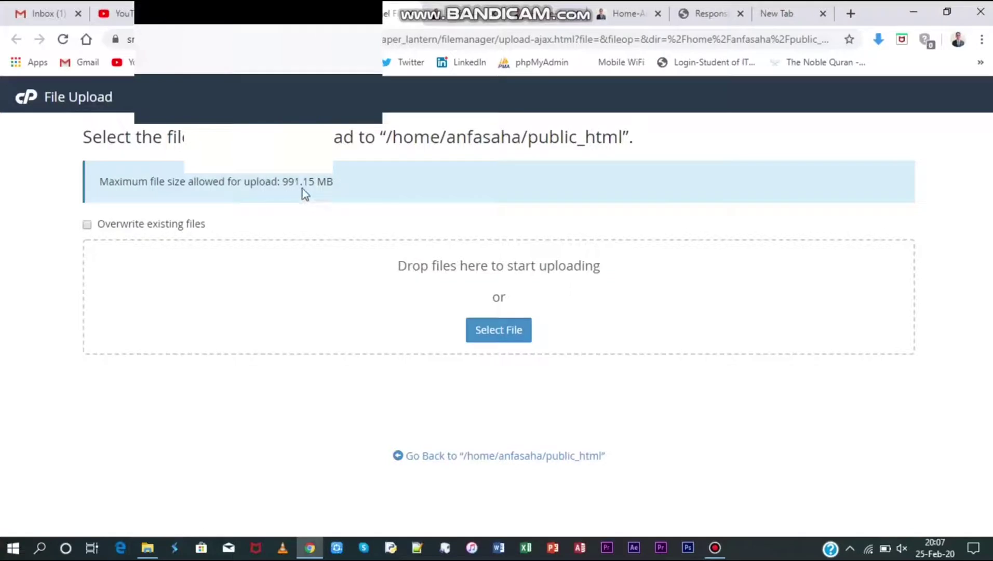
left_click(491, 327)
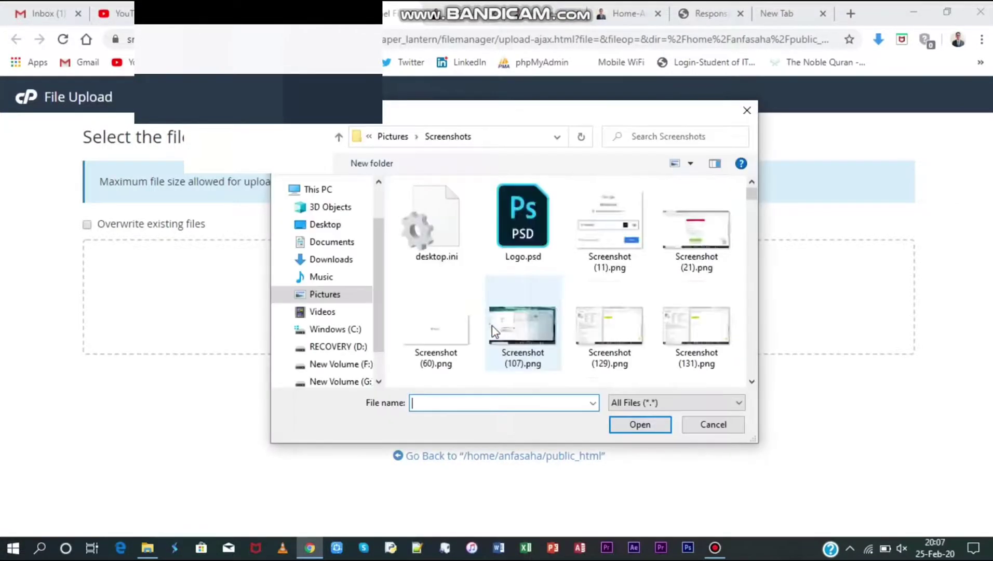
left_click(362, 382)
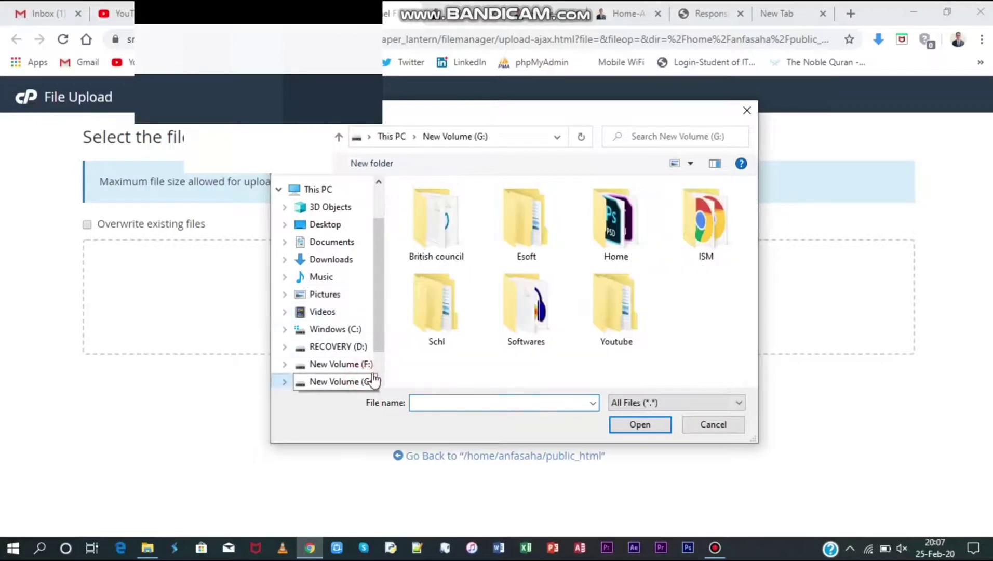
double_click(644, 311)
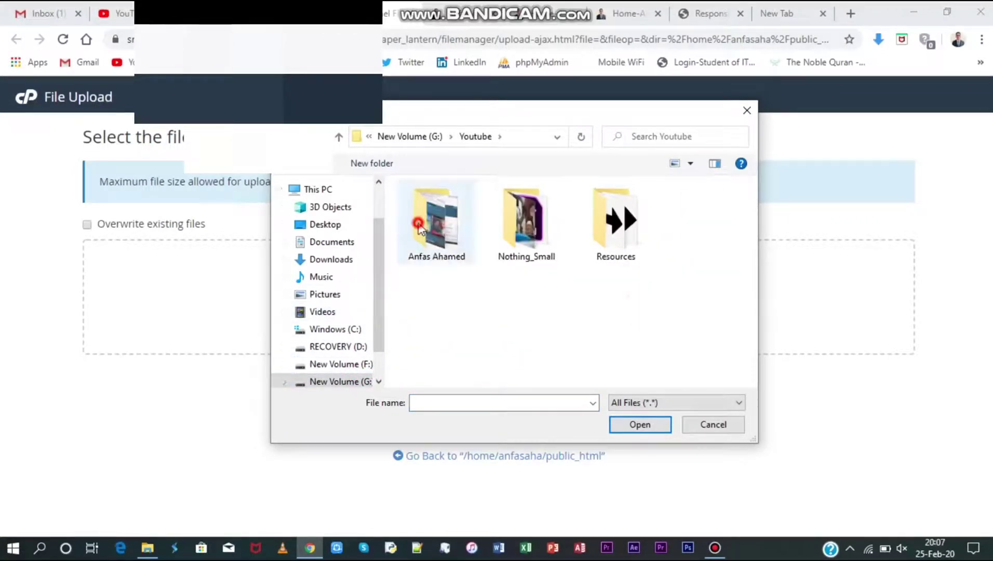
double_click(444, 237)
double_click(420, 225)
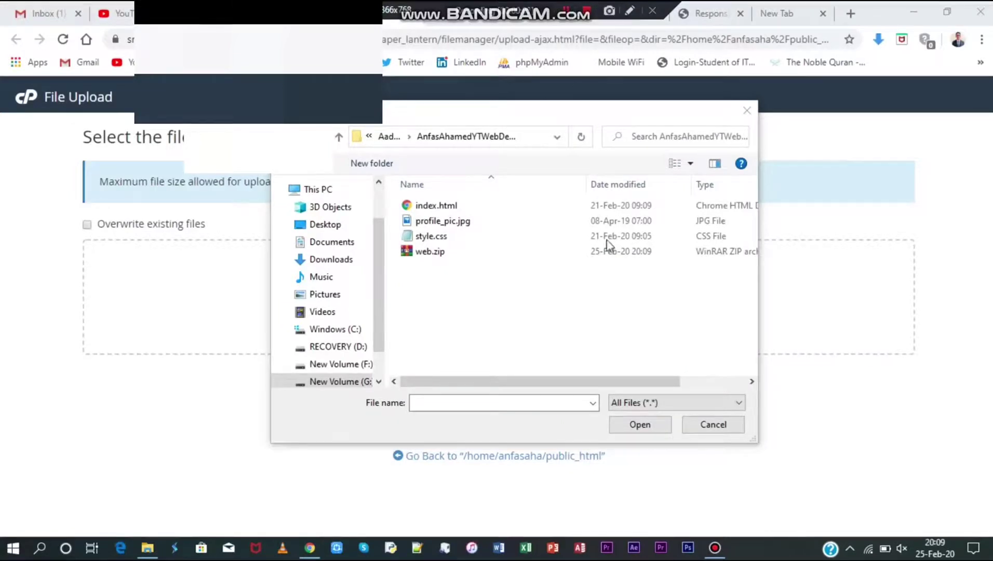
left_click(506, 252)
left_click(655, 424)
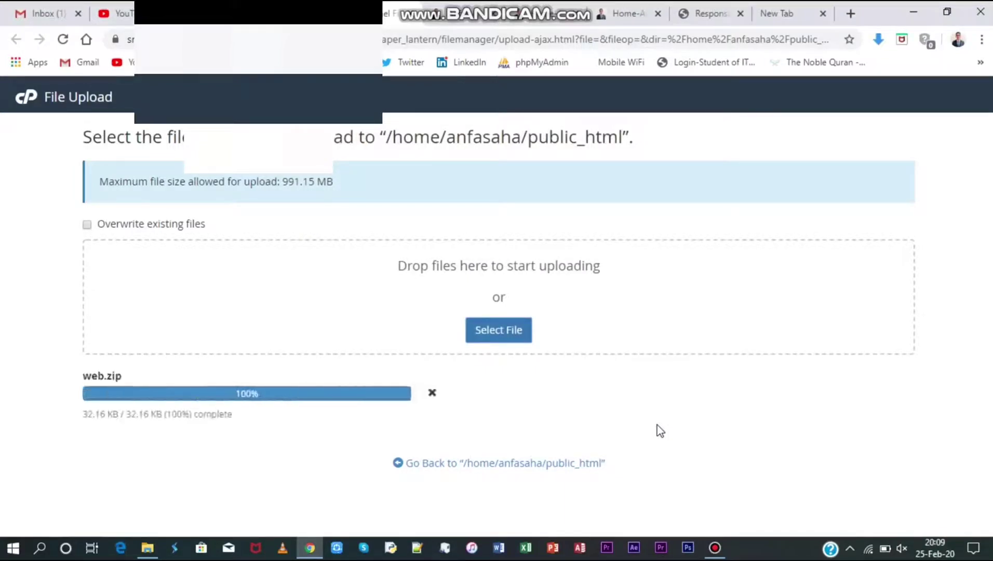
- Extract web.zip into public_html and close the extraction results
left_click(500, 467)
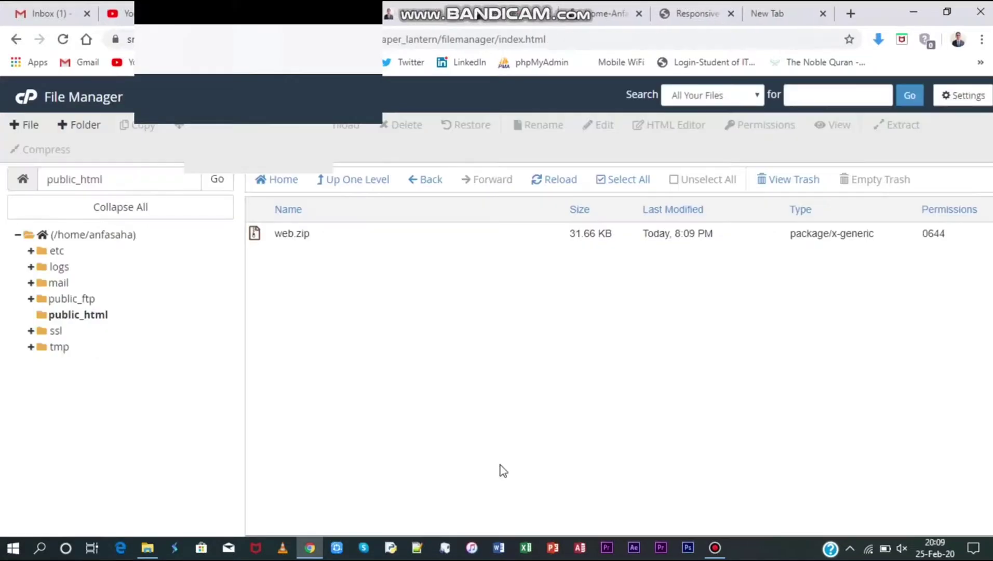
left_click(320, 235)
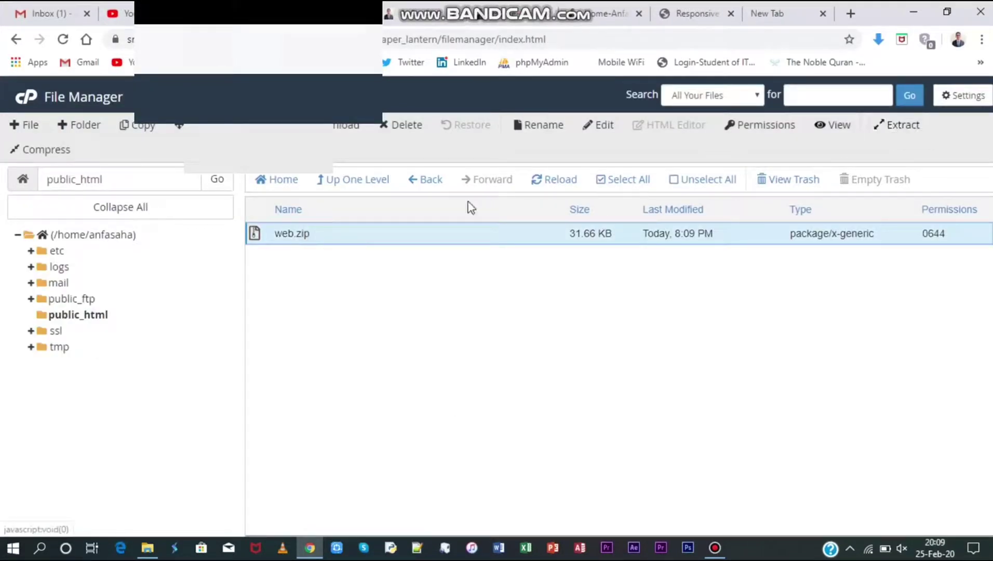
right_click(409, 232)
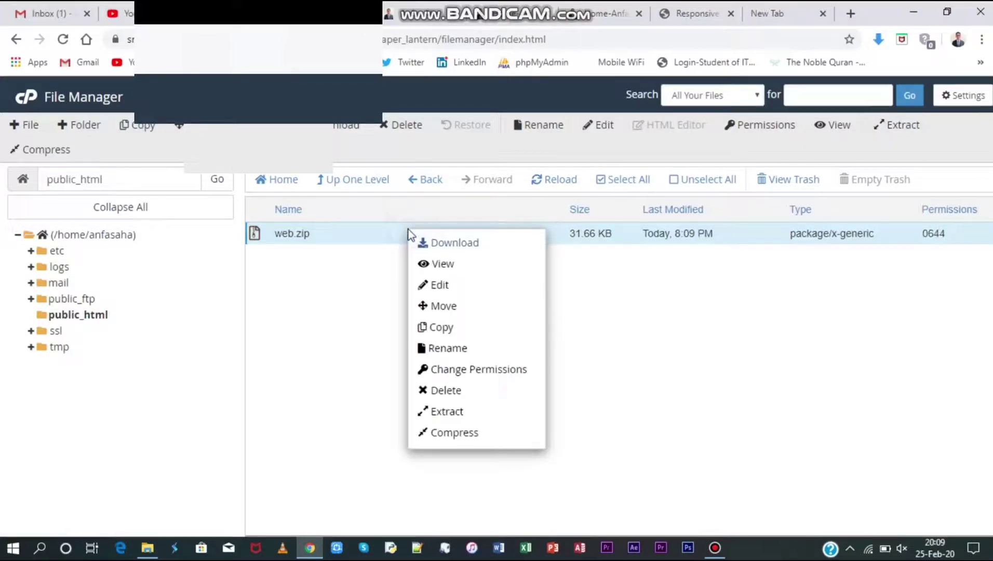
left_click(474, 409)
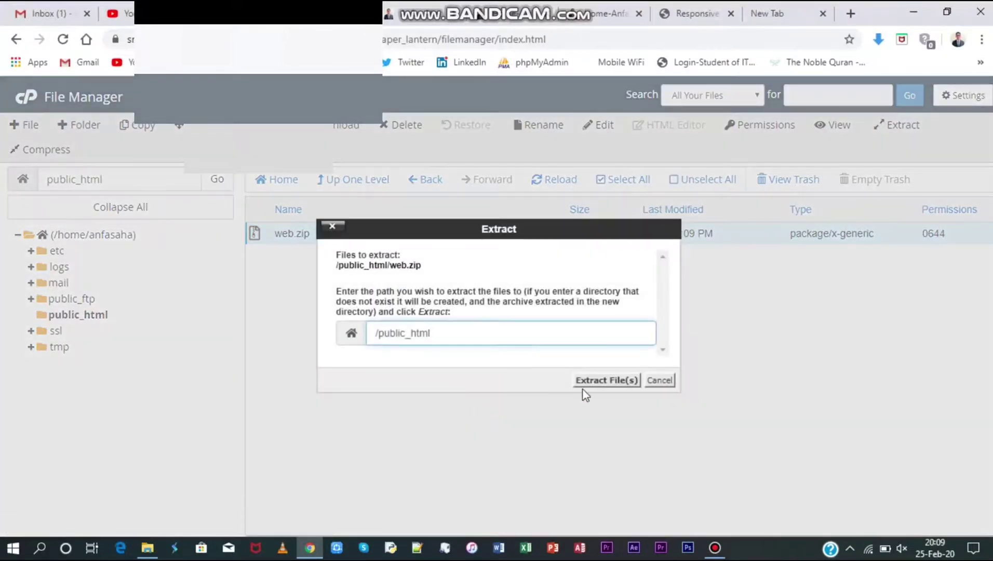
left_click(602, 380)
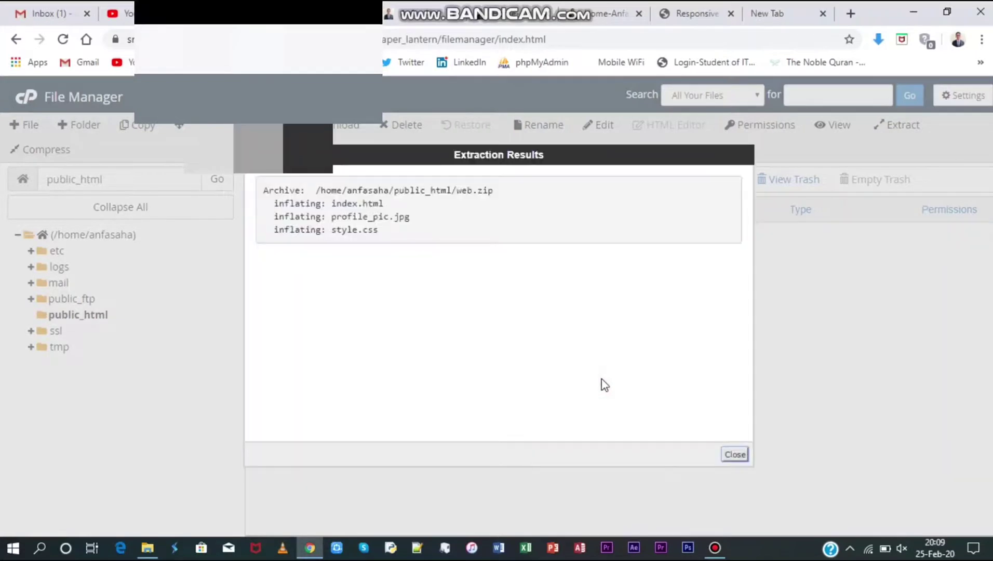
left_click(736, 455)
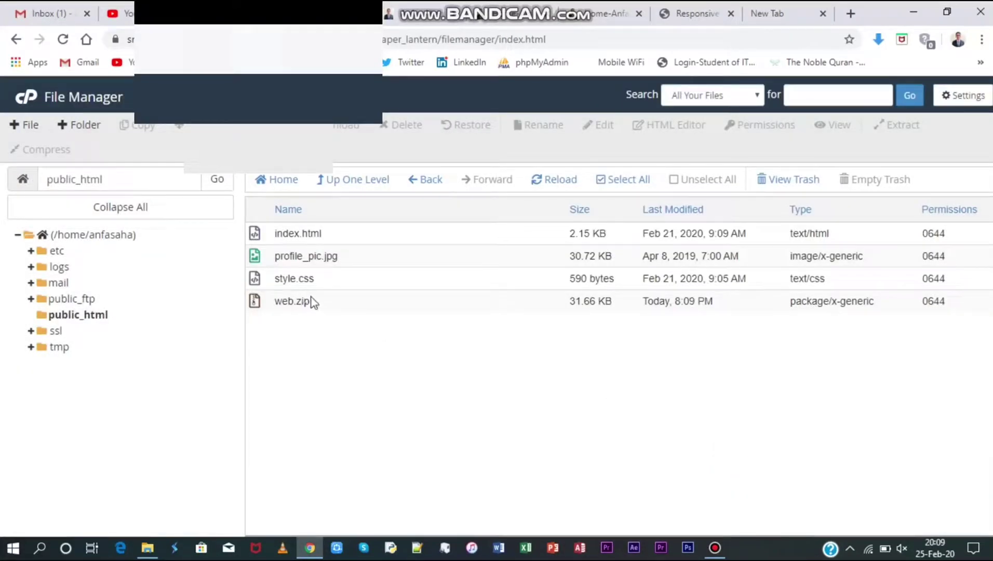
- Delete web.zip, leaving index.html, profile_pic.jpg and style.css in public_html
left_click(341, 305)
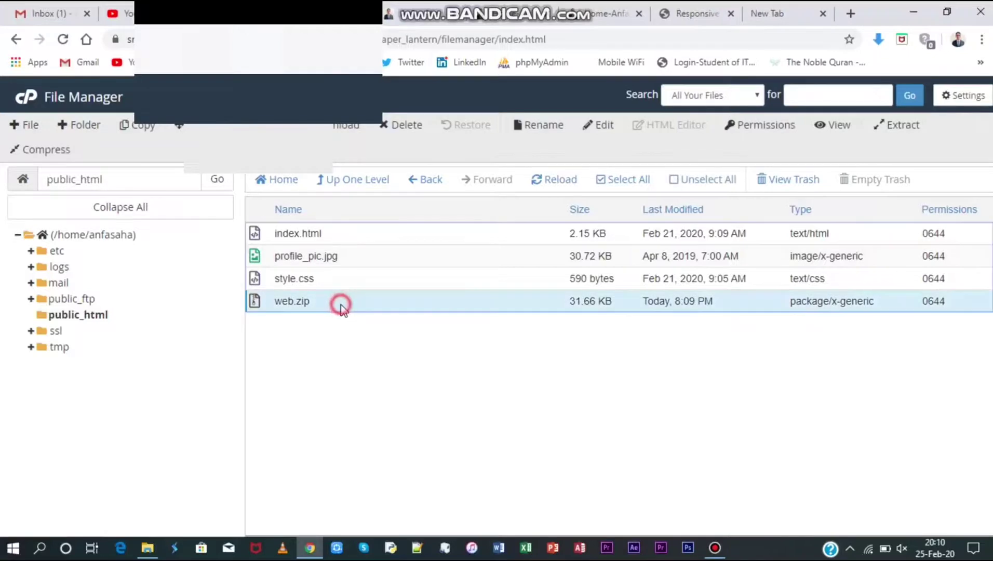
left_click(388, 131)
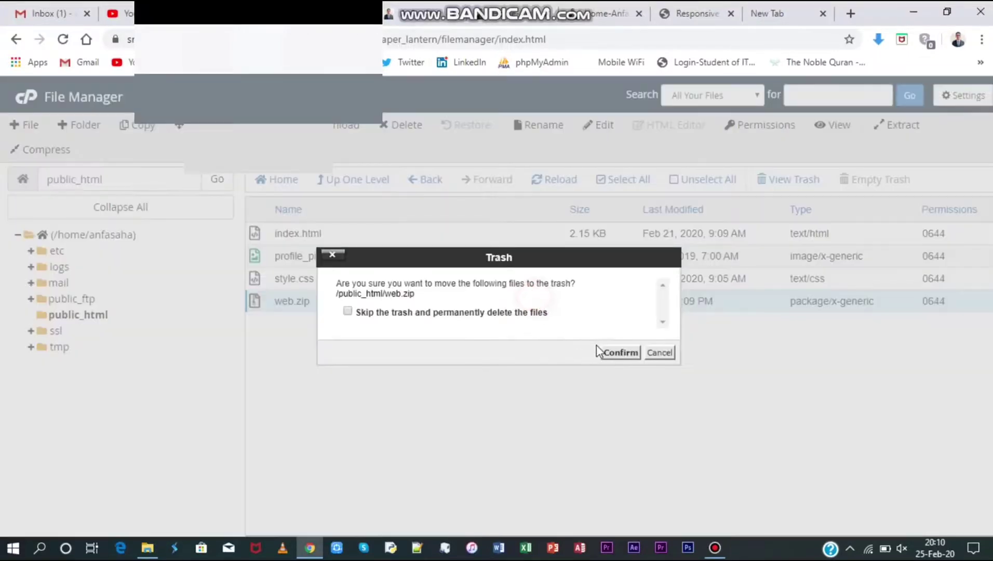
left_click(621, 353)
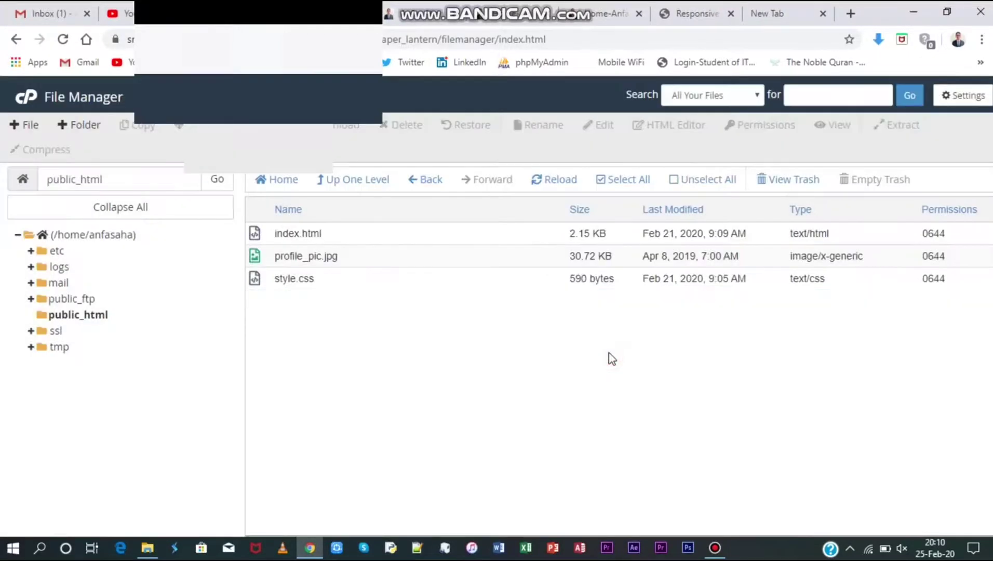
- Load anfasahamed.com in the blank new tab
left_click(763, 7)
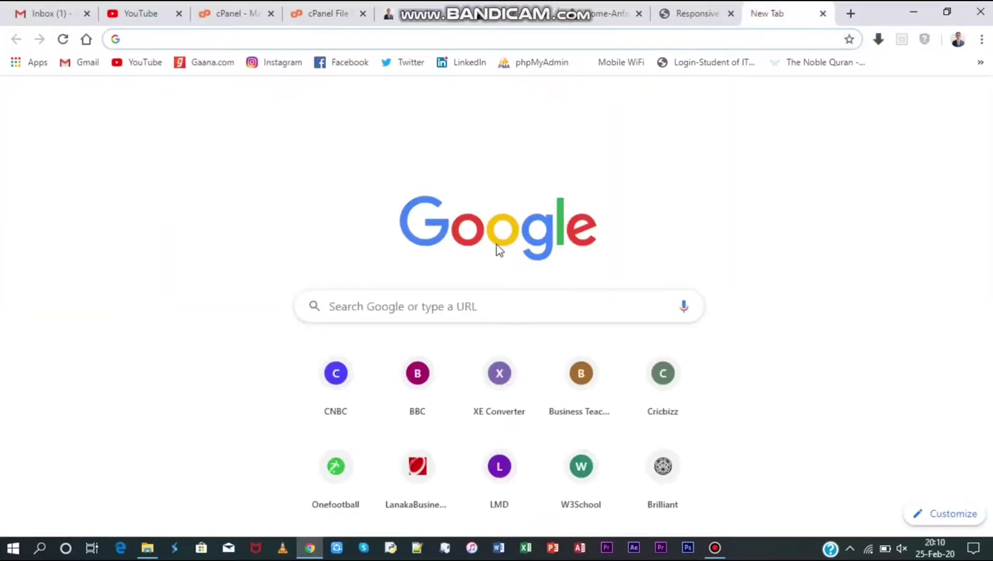
type("anfasa")
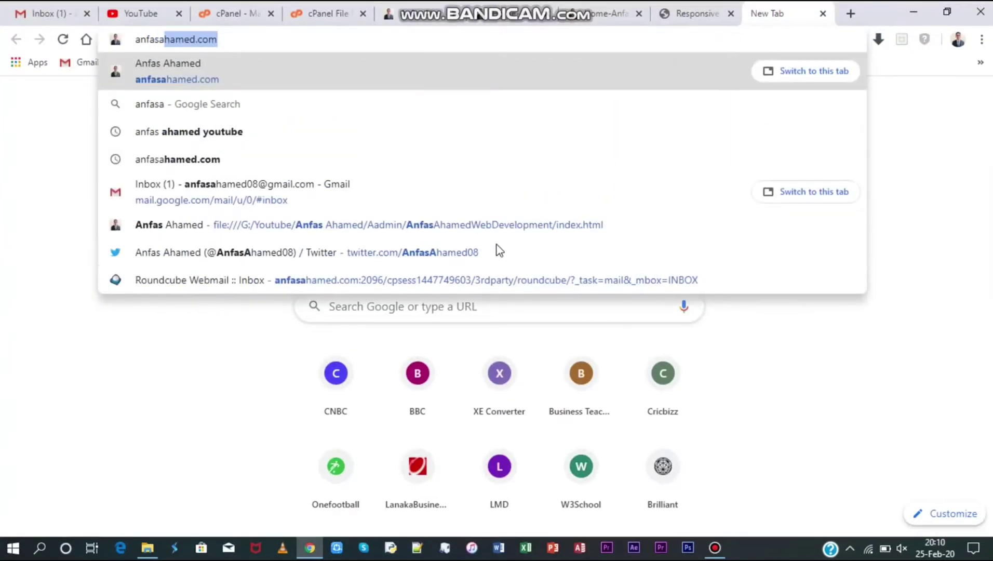
type("hamed.com")
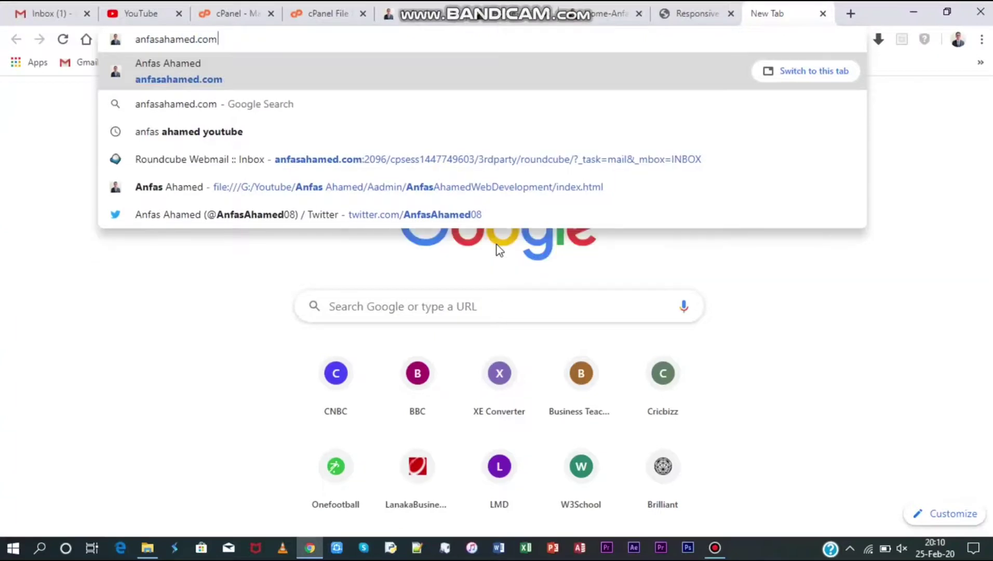
key("Return")
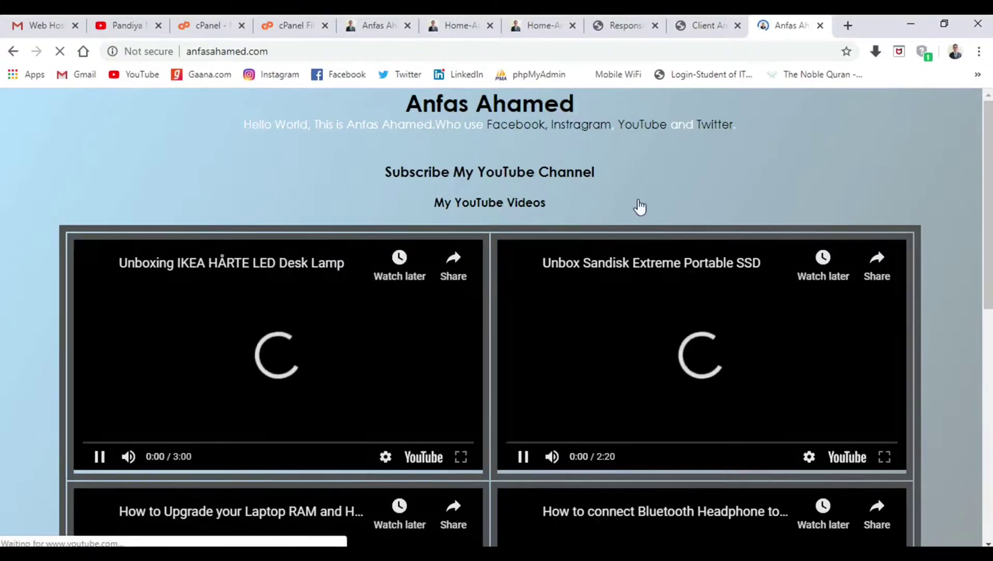
- Scroll through the live site's page of YouTube videos to confirm it loads fully
scroll(980, 184, "down", 3)
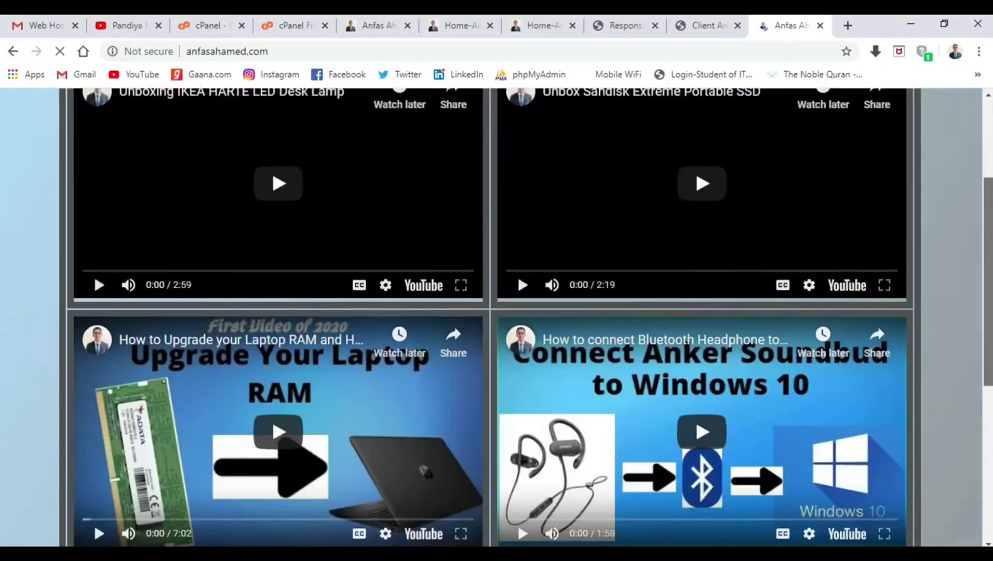
scroll(980, 185, "down", 4)
scroll(990, 164, "down", 1)
scroll(990, 164, "down", 1)
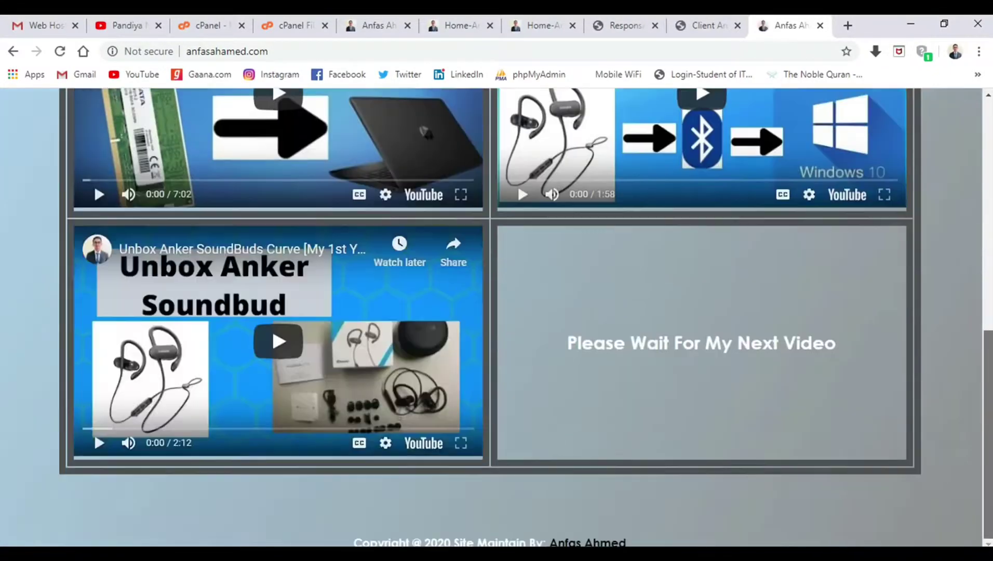
scroll(990, 164, "up", 5)
scroll(990, 164, "up", 5)
scroll(990, 164, "down", 2)
scroll(990, 164, "down", 7)
scroll(980, 294, "up", 10)
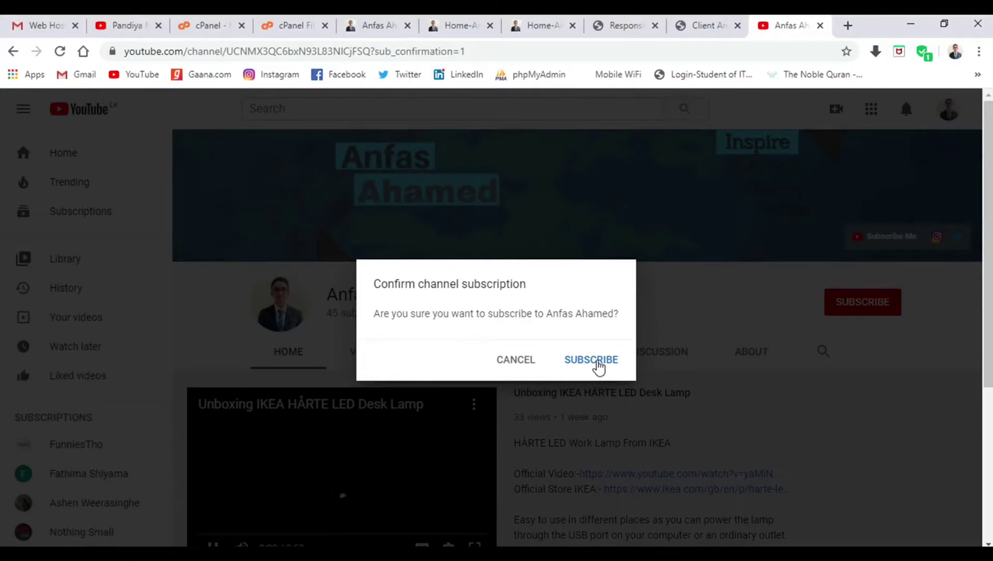
- Confirm the subscription to Anfas Ahamed and set channel notifications to All
left_click(598, 362)
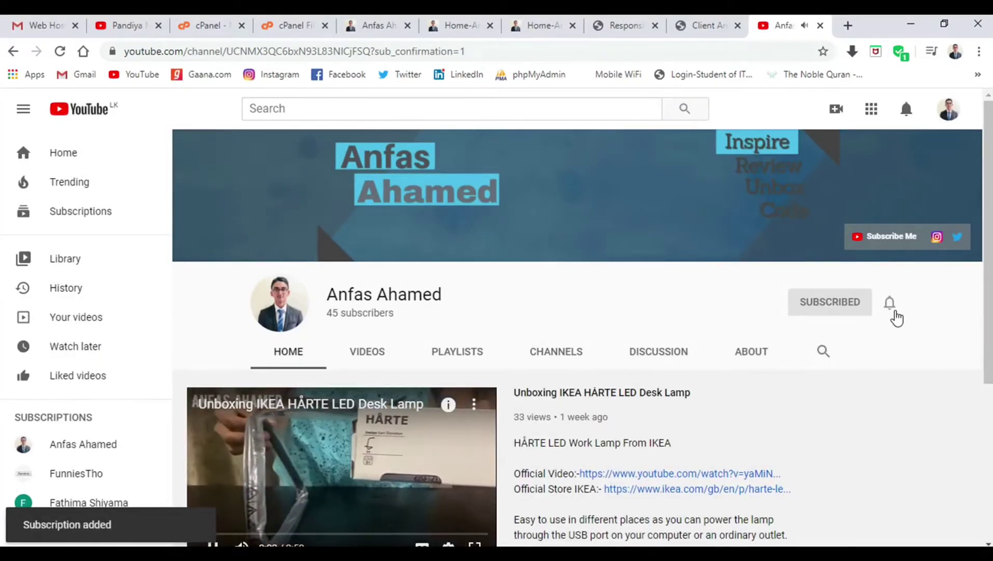
left_click(895, 312)
left_click(861, 338)
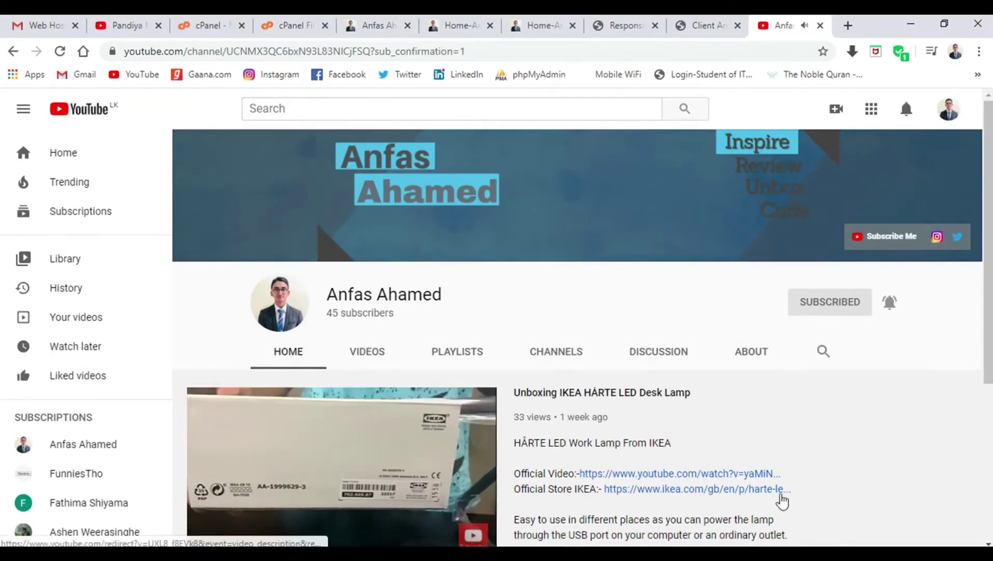
- Scroll through the channel's uploaded videos
left_click_drag(987, 306, 988, 463)
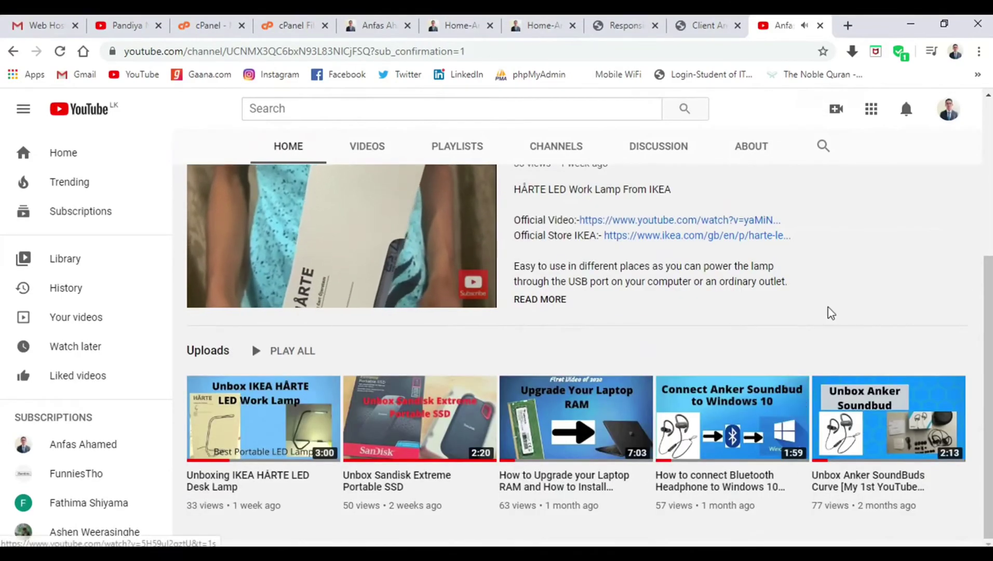
scroll(829, 310, "up", 5)
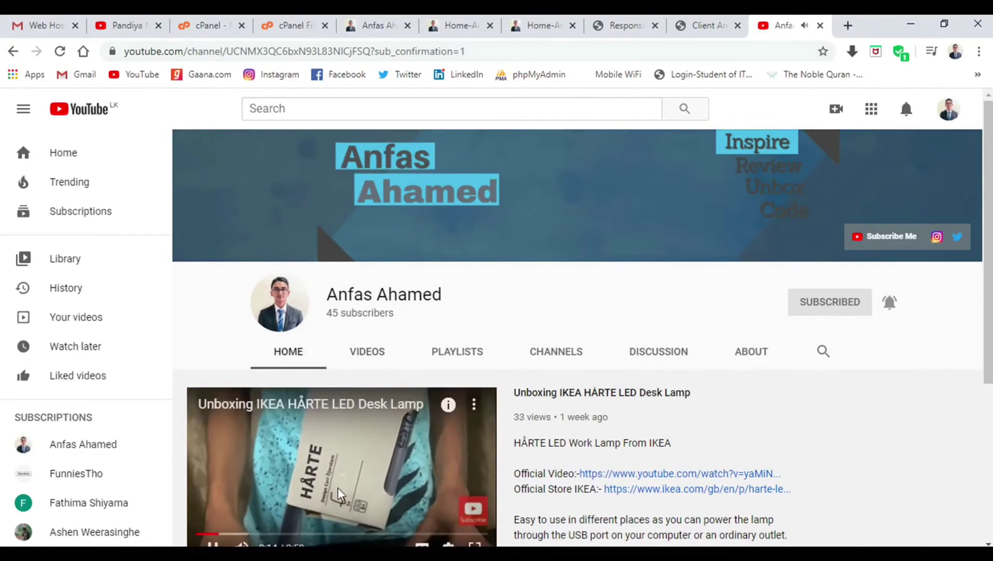
scroll(339, 493, "down", 1)
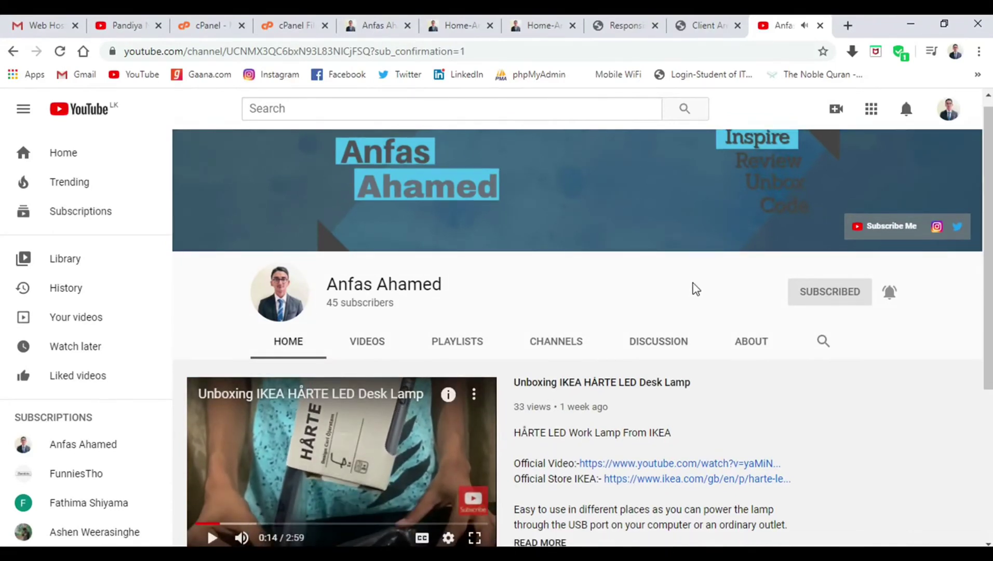